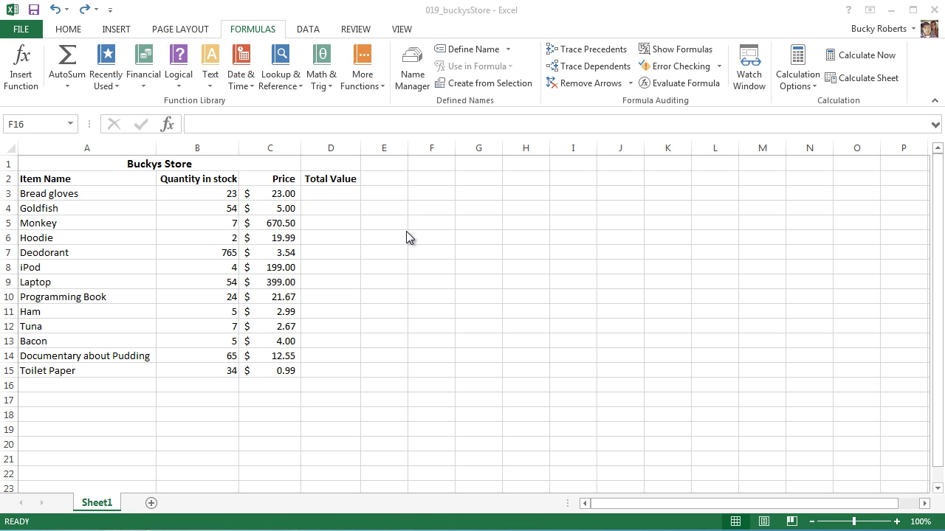
# Enter =B3*C3 in D3 to multiply the Bread gloves quantity by its price
pyautogui.click(340, 193)
pyautogui.write('=')
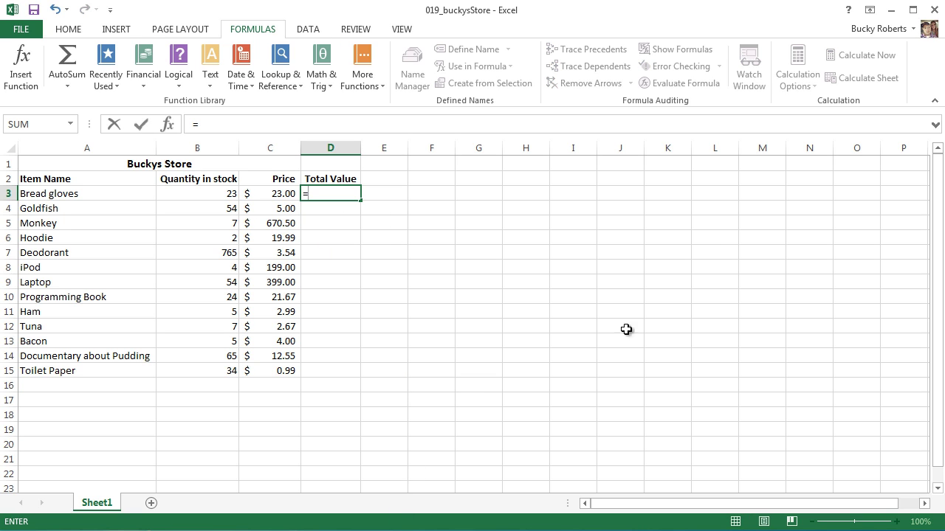
pyautogui.click(214, 195)
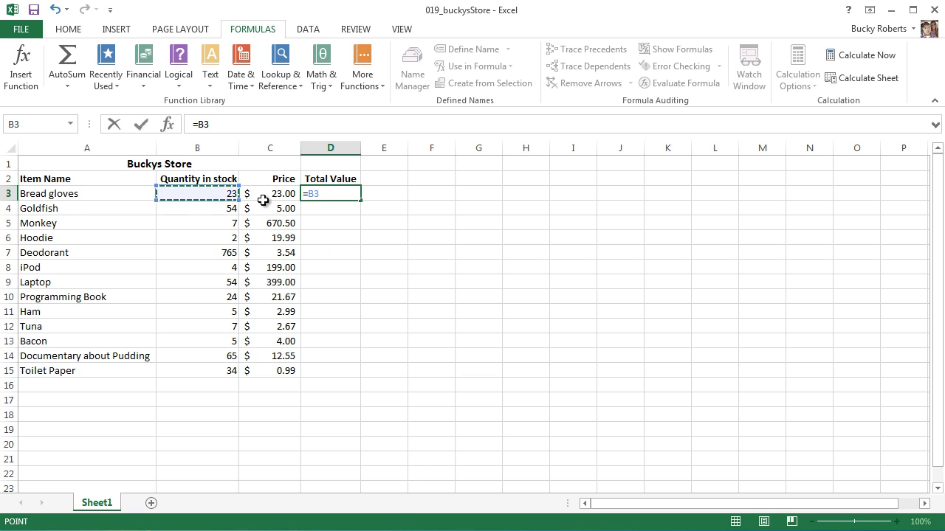
pyautogui.write('*')
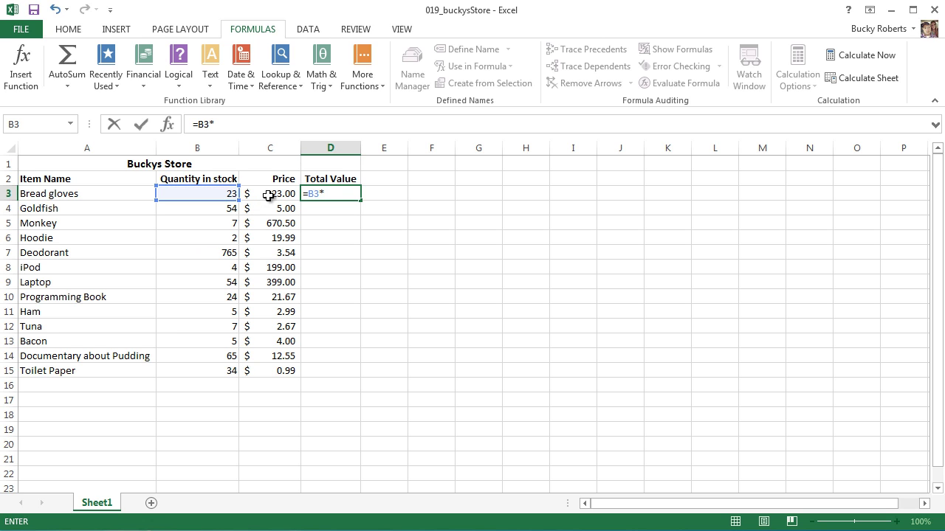
pyautogui.click(270, 195)
pyautogui.press('Return')
# Fill the D3 formula down to D15 and check the copied formulas in D4–D7
pyautogui.click(348, 194)
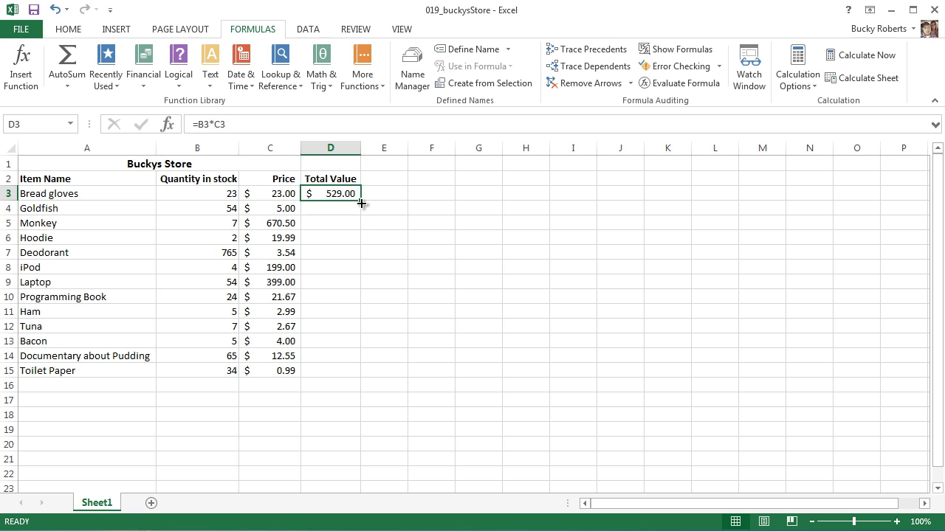
pyautogui.moveTo(361, 200); pyautogui.dragTo(354, 375)
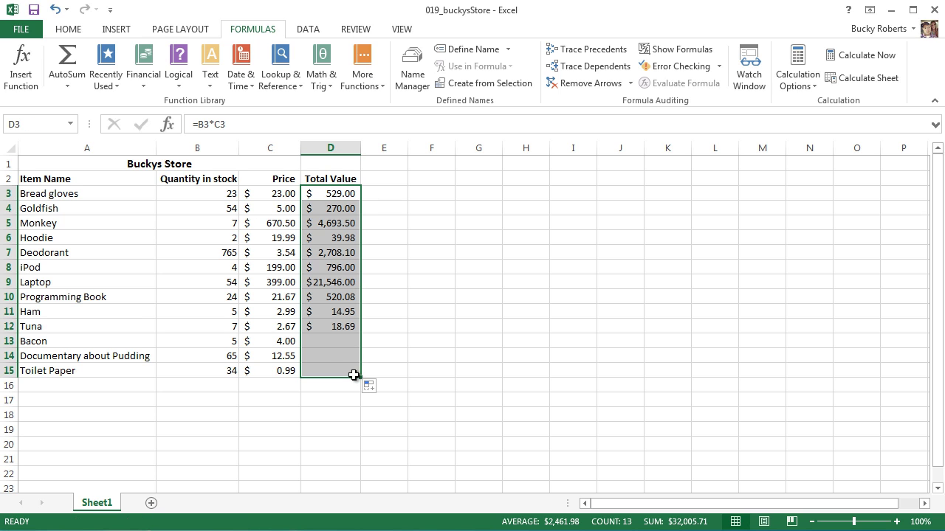
pyautogui.click(397, 284)
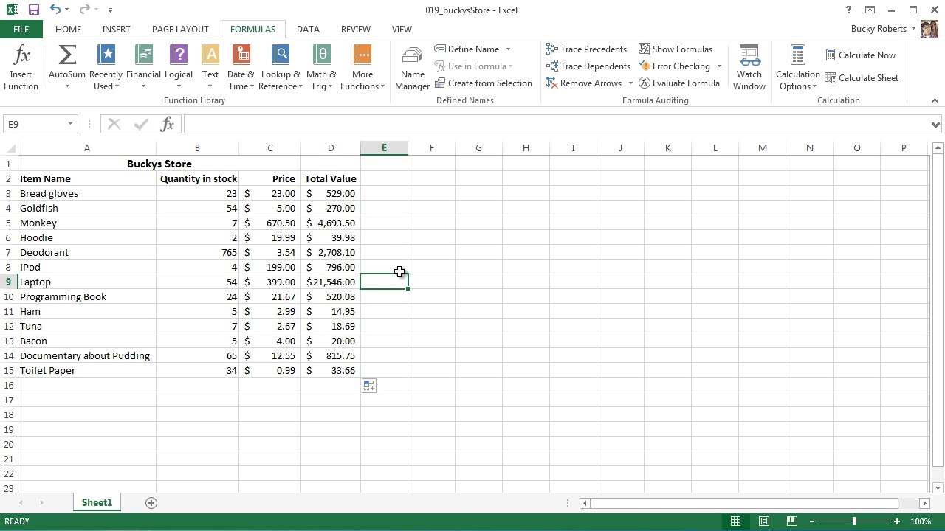
pyautogui.click(349, 193)
pyautogui.click(346, 209)
pyautogui.click(346, 223)
pyautogui.click(349, 237)
pyautogui.click(347, 252)
# Review rows Bread gloves through Hoodie and their D3–D7 formulas, then autofit column D
pyautogui.click(10, 193)
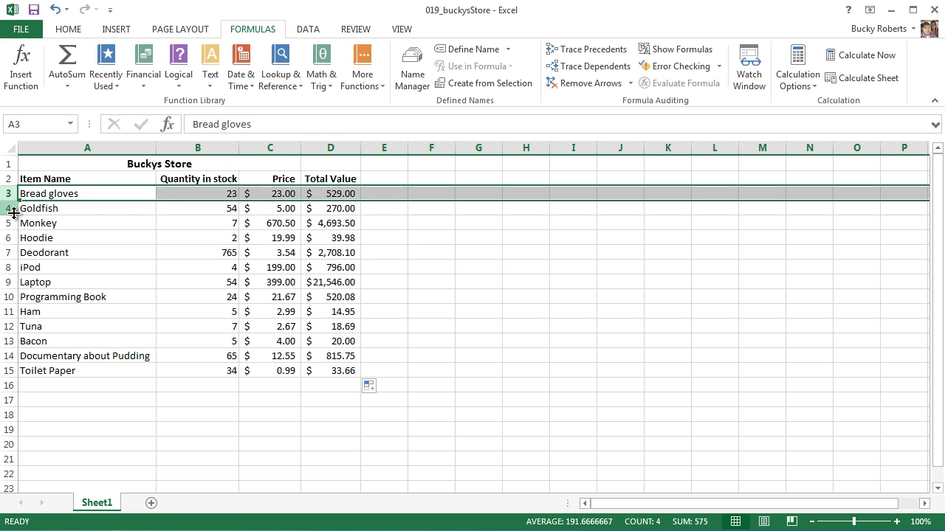
pyautogui.click(9, 208)
pyautogui.click(9, 223)
pyautogui.click(9, 238)
pyautogui.click(348, 193)
pyautogui.click(347, 209)
pyautogui.click(344, 223)
pyautogui.click(341, 236)
pyautogui.click(344, 250)
pyautogui.click(373, 281)
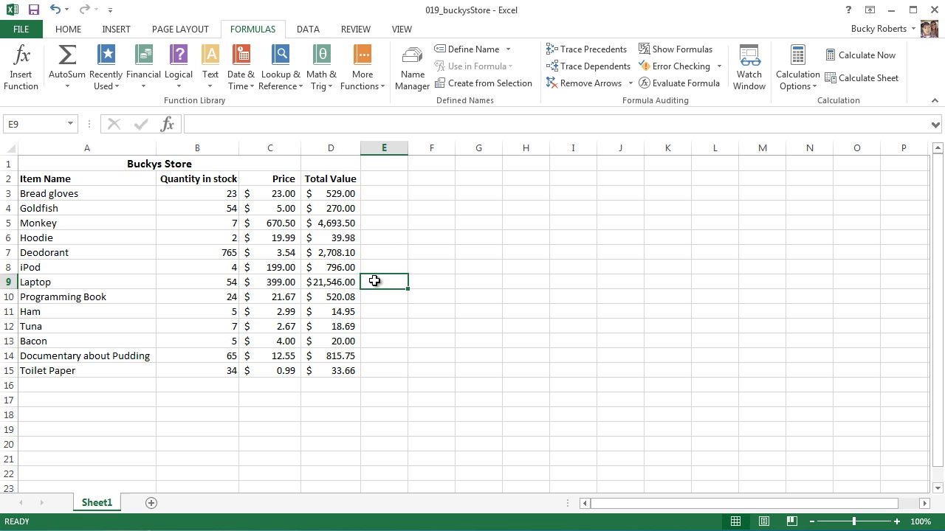
pyautogui.doubleClick(360, 157)
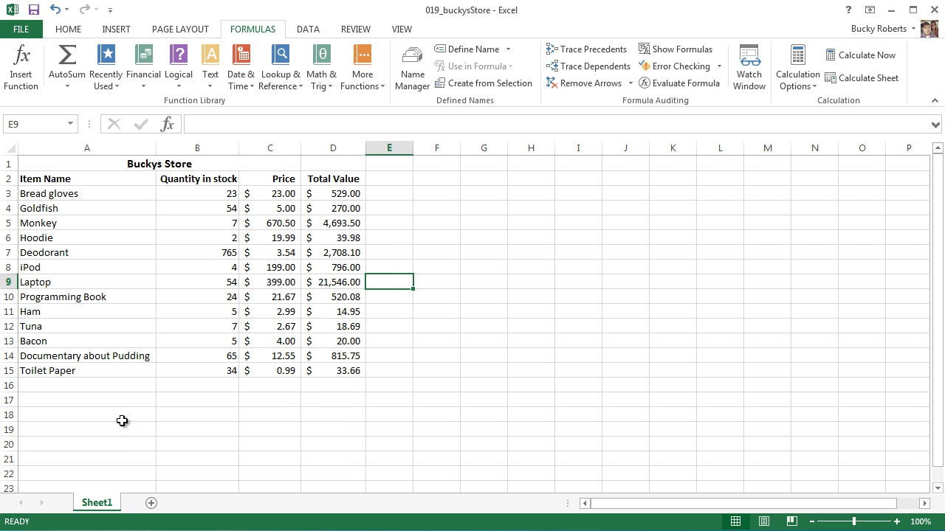
# Enter the label Tax in A17 and the tax rate 0.07 in B17
pyautogui.click(111, 400)
pyautogui.write('Tax')
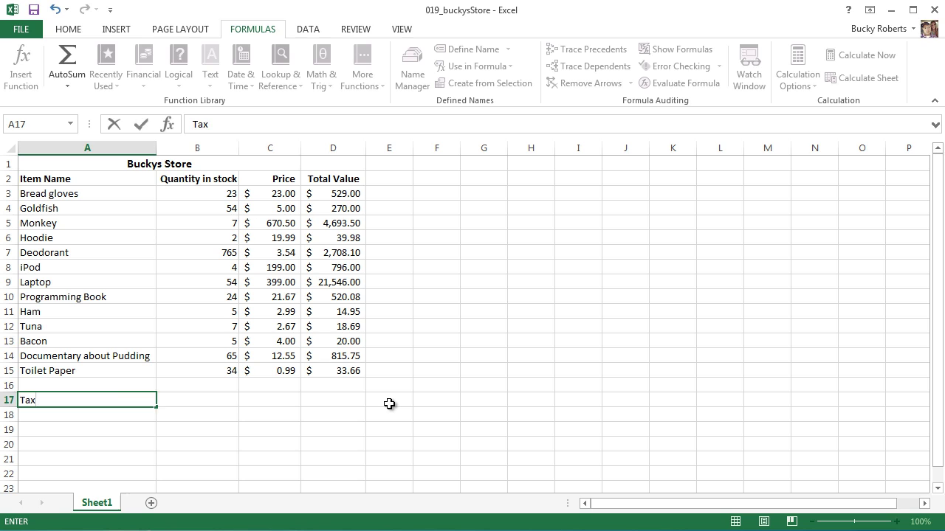
pyautogui.press('Tab')
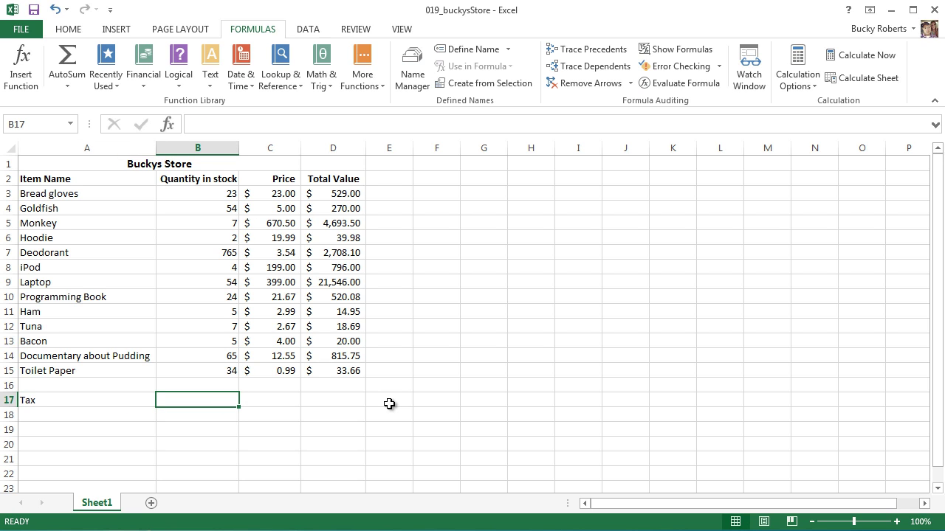
pyautogui.write('.07')
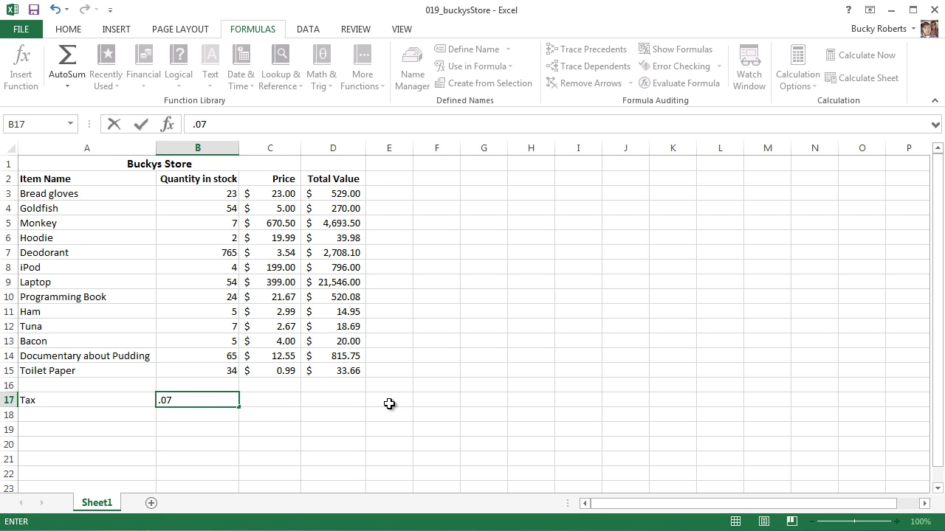
pyautogui.press('Tab')
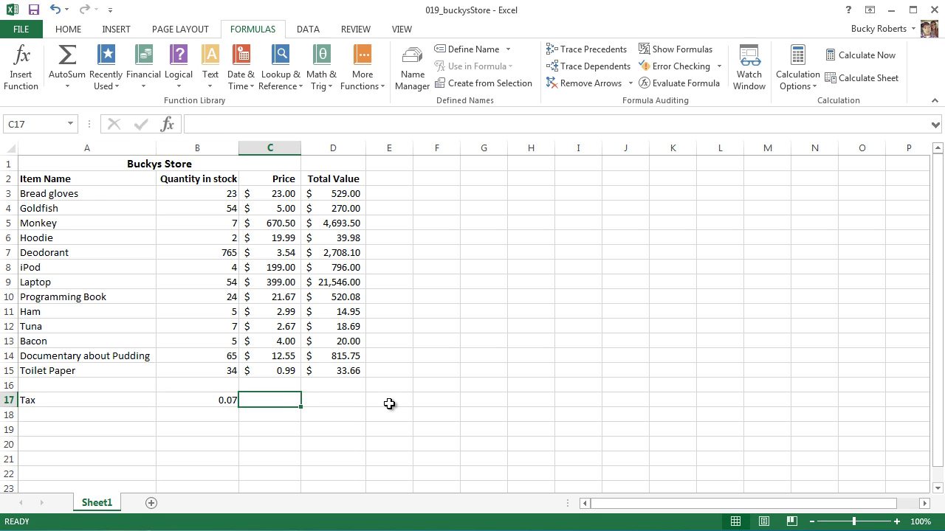
# Add the column header Tax in E2
pyautogui.click(219, 401)
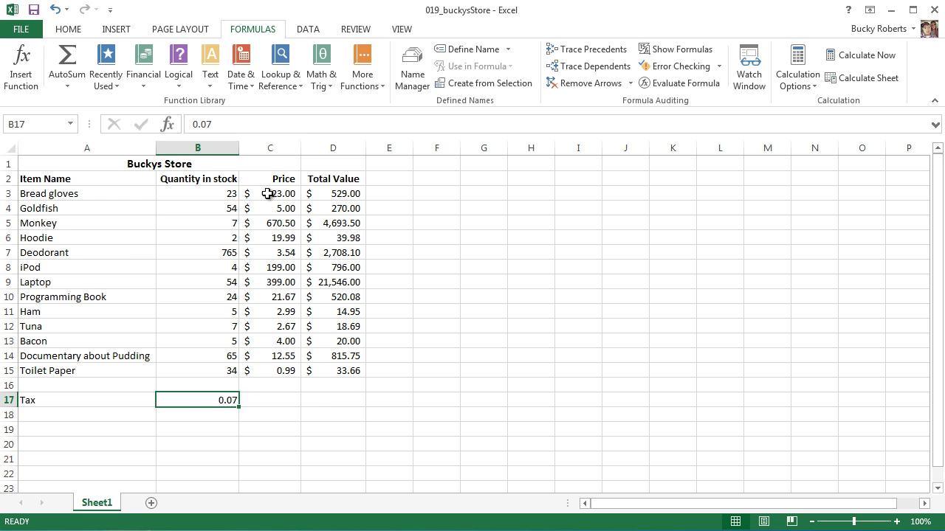
pyautogui.moveTo(280, 194); pyautogui.dragTo(280, 370)
pyautogui.click(393, 181)
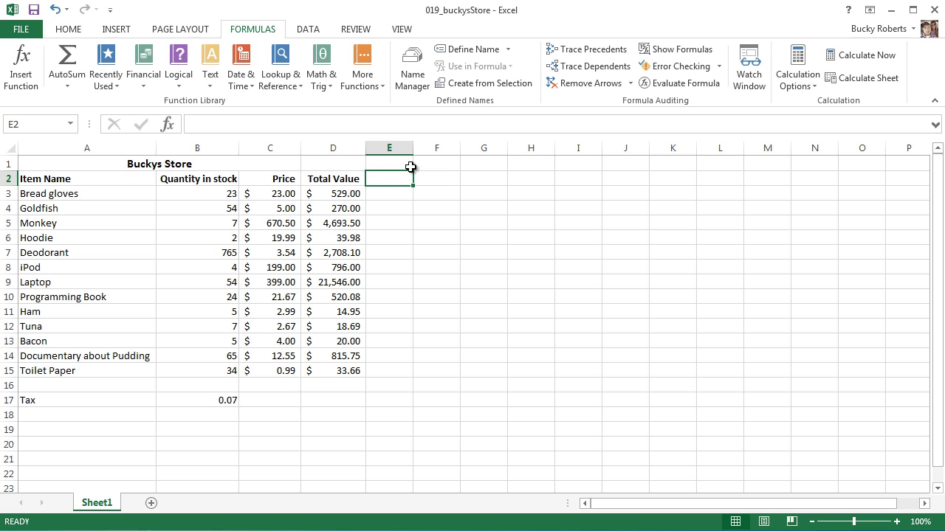
pyautogui.write('Tax')
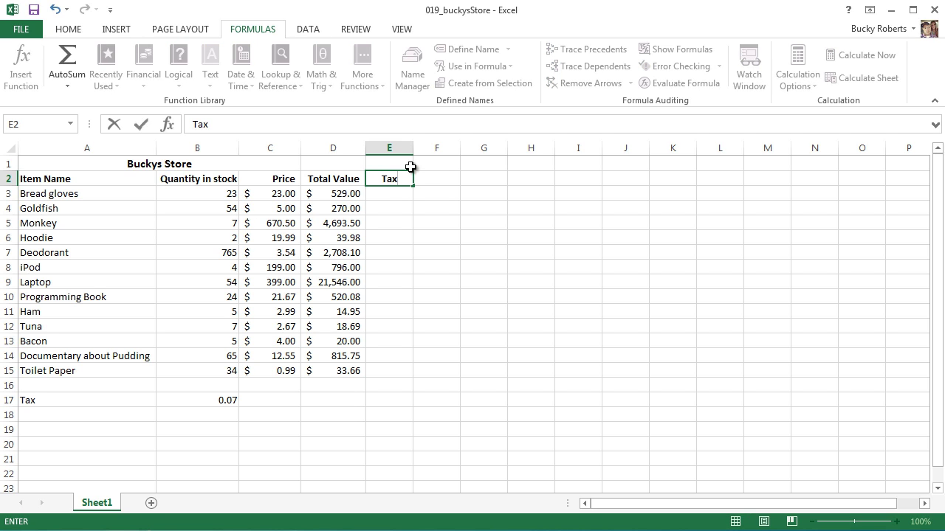
pyautogui.press('Return')
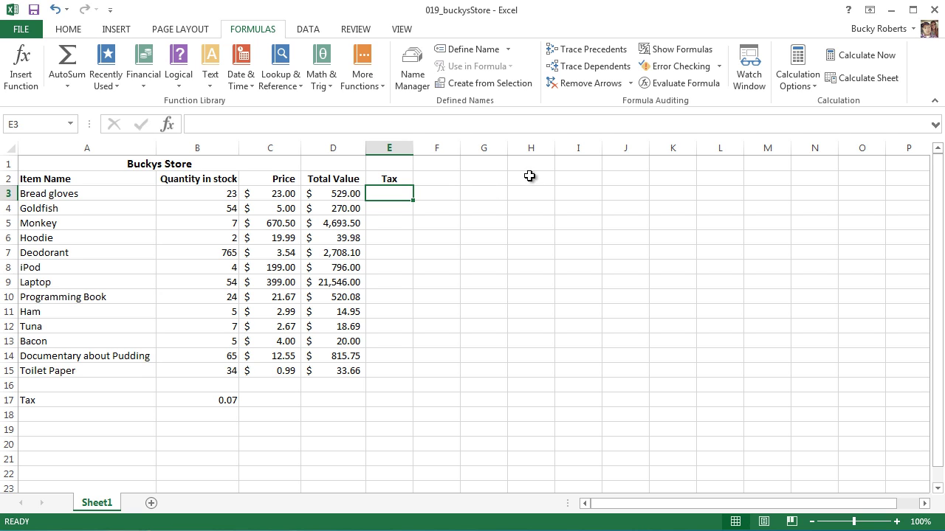
# Enter =C3*B17 in E3, giving Bread gloves a tax of $1.61
pyautogui.write('=')
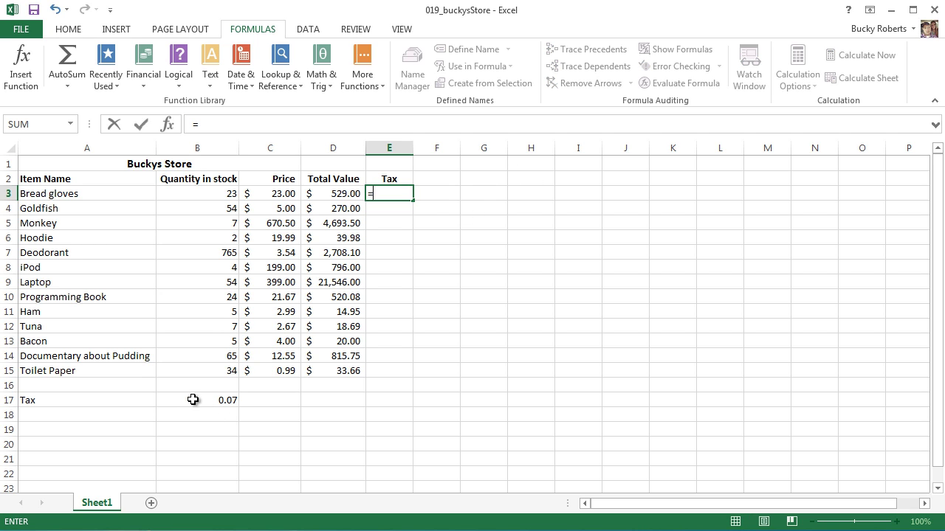
pyautogui.click(286, 193)
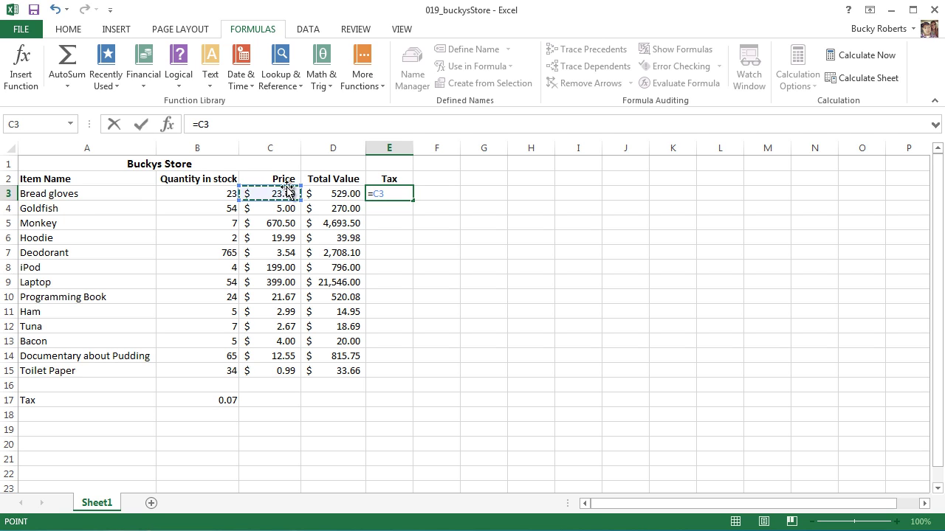
pyautogui.write('*')
pyautogui.click(225, 403)
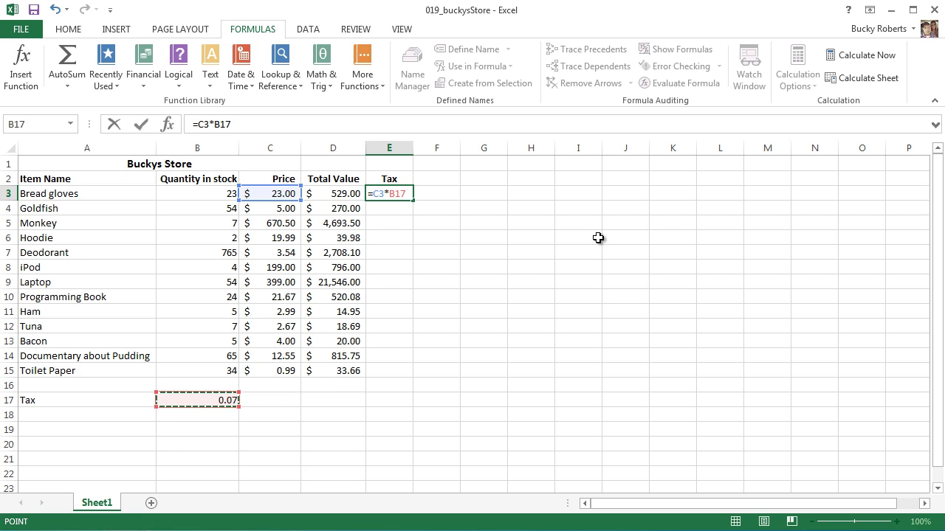
pyautogui.press('Return')
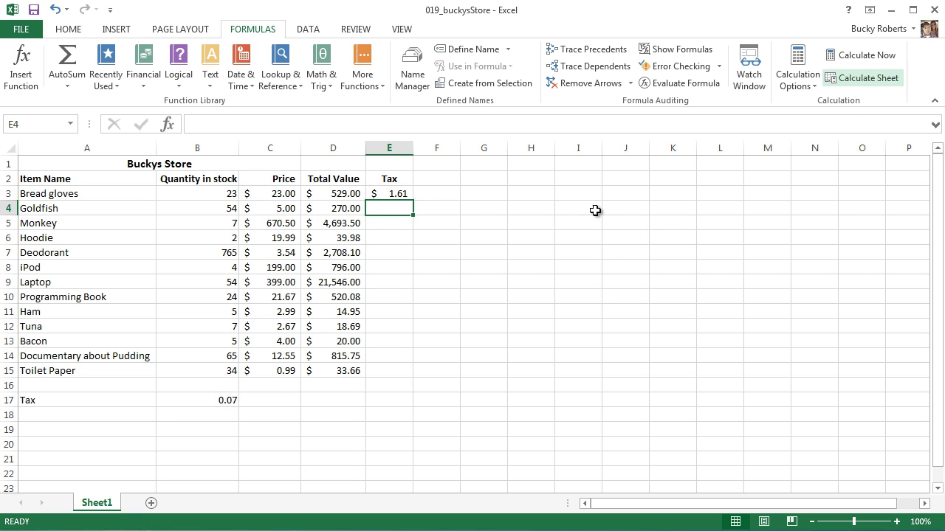
pyautogui.click(88, 194)
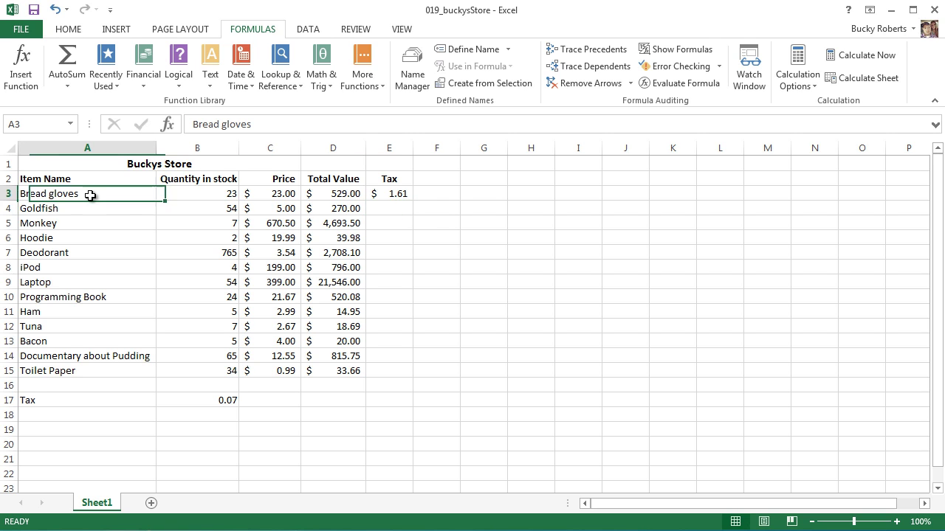
# Fill the E3 tax formula down to E15 and inspect E4 and E5
pyautogui.click(403, 194)
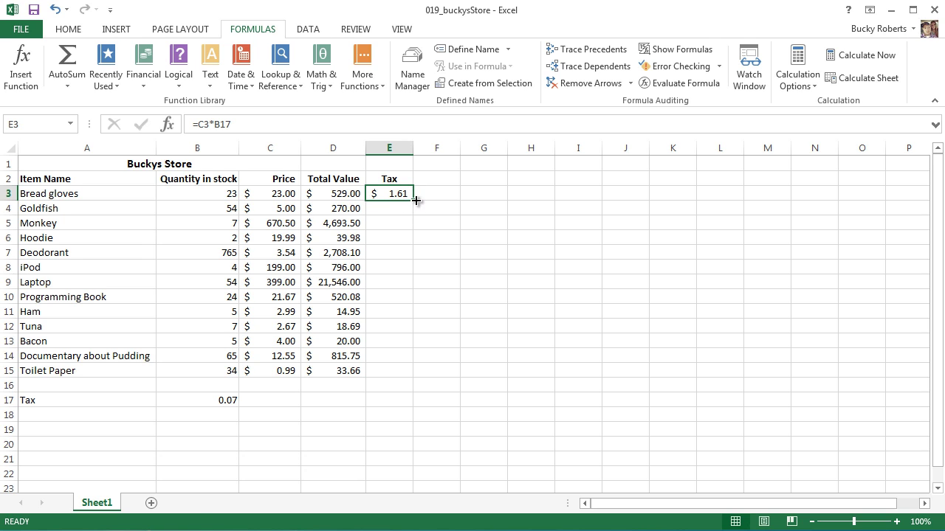
pyautogui.moveTo(416, 200); pyautogui.dragTo(414, 382)
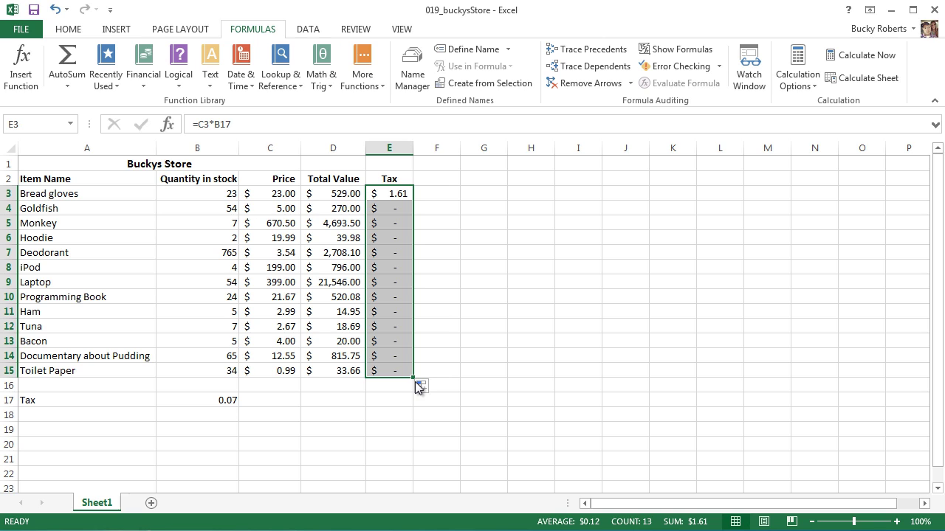
pyautogui.click(451, 343)
pyautogui.click(395, 220)
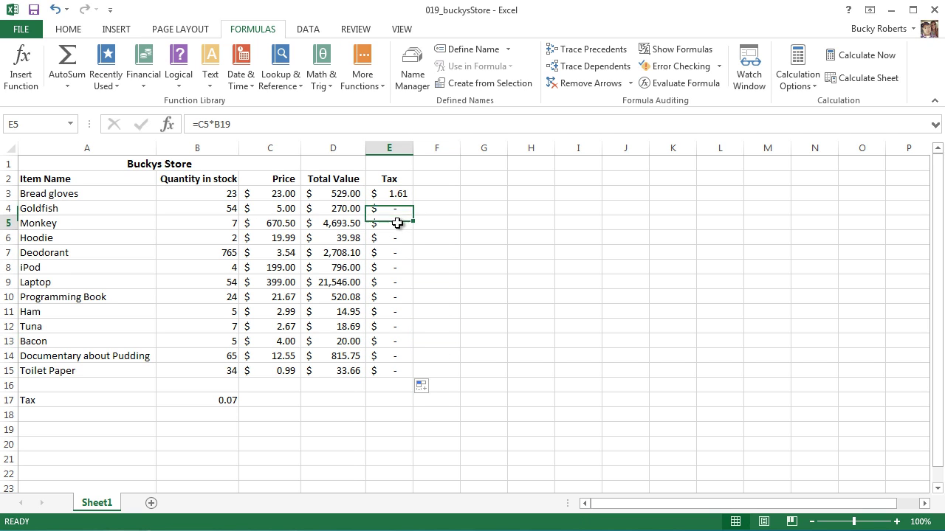
pyautogui.click(398, 205)
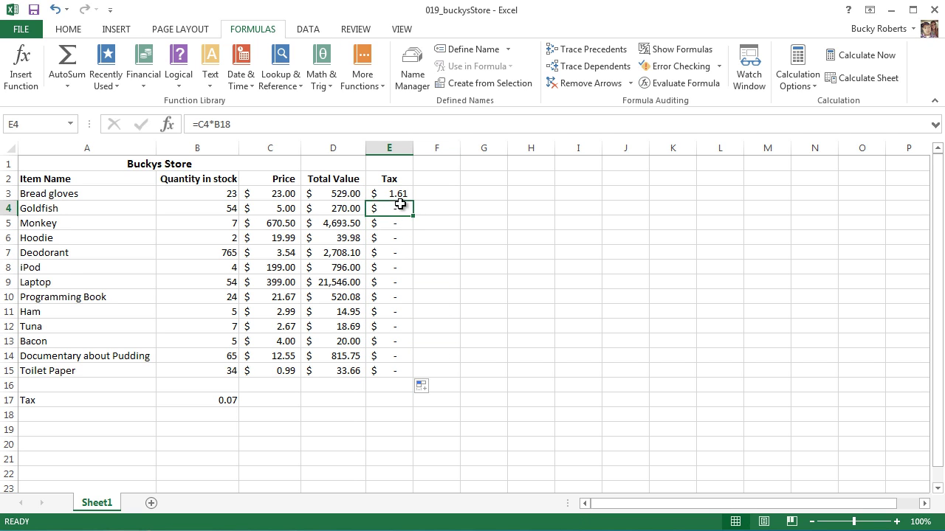
# Compare the D3/D4 and E3/E4 formulas, showing E4 references B18 instead of B17
pyautogui.click(347, 195)
pyautogui.click(344, 208)
pyautogui.click(353, 196)
pyautogui.click(394, 193)
pyautogui.click(391, 211)
pyautogui.click(394, 194)
pyautogui.click(394, 209)
# Walk through the Bread gloves and Goldfish quantities, prices and Total Value formulas
pyautogui.click(399, 193)
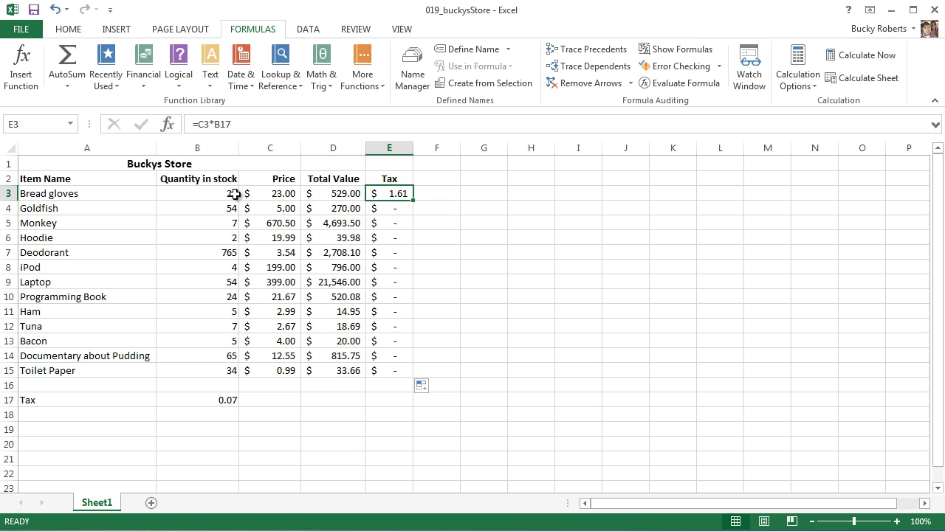
pyautogui.click(347, 194)
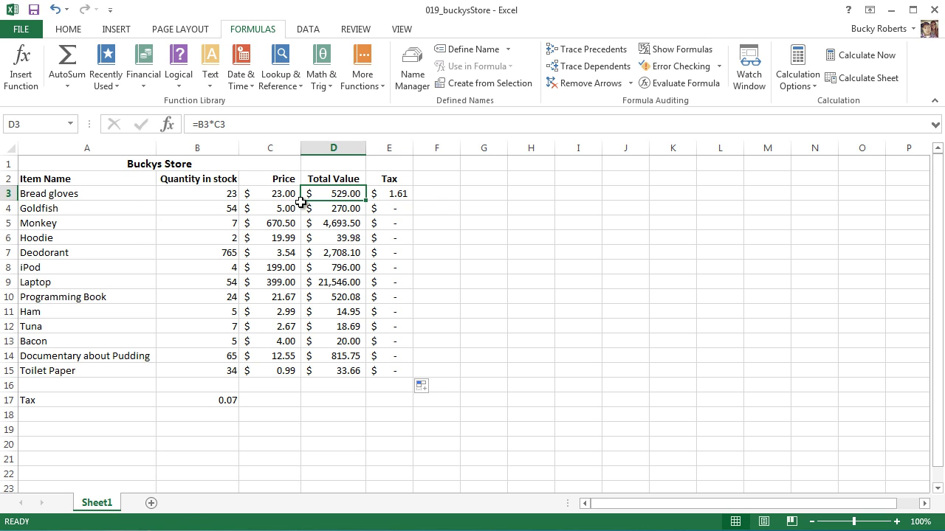
pyautogui.click(214, 194)
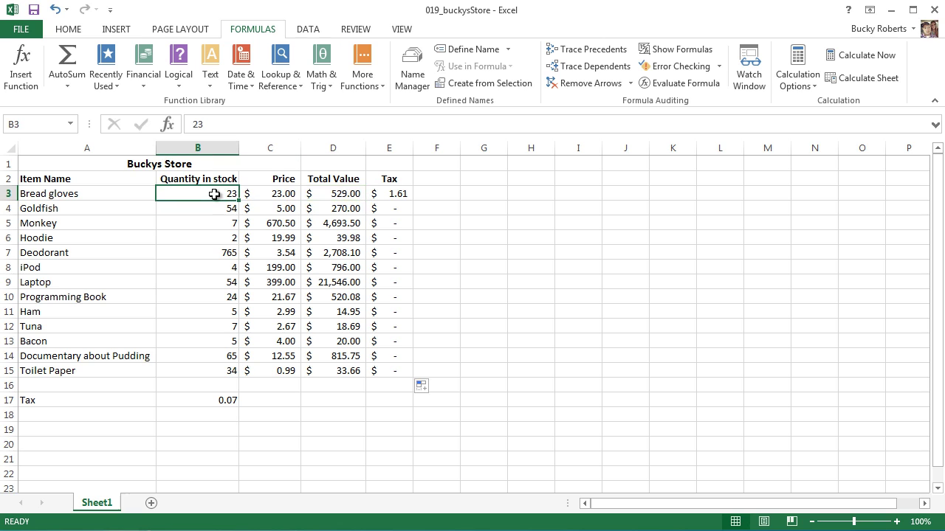
pyautogui.click(281, 194)
pyautogui.click(353, 194)
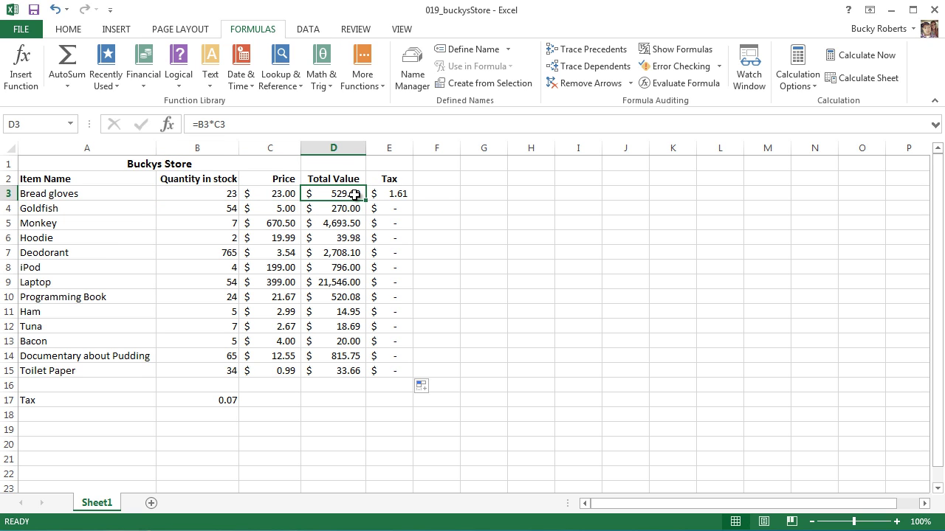
pyautogui.click(10, 208)
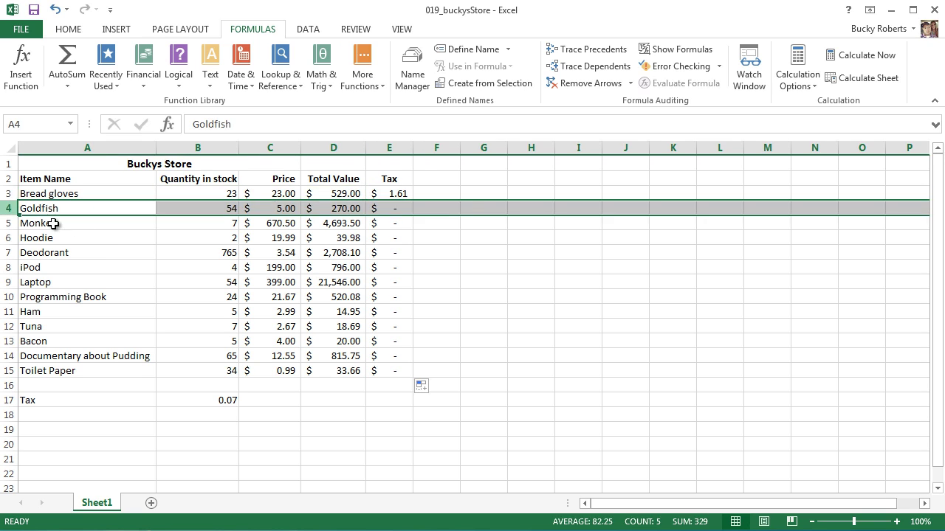
pyautogui.click(205, 208)
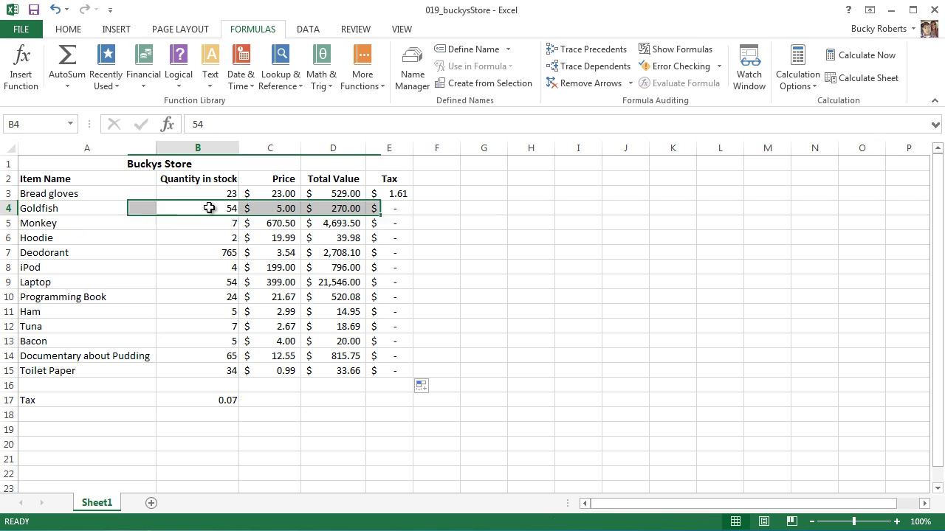
pyautogui.click(285, 210)
pyautogui.click(349, 208)
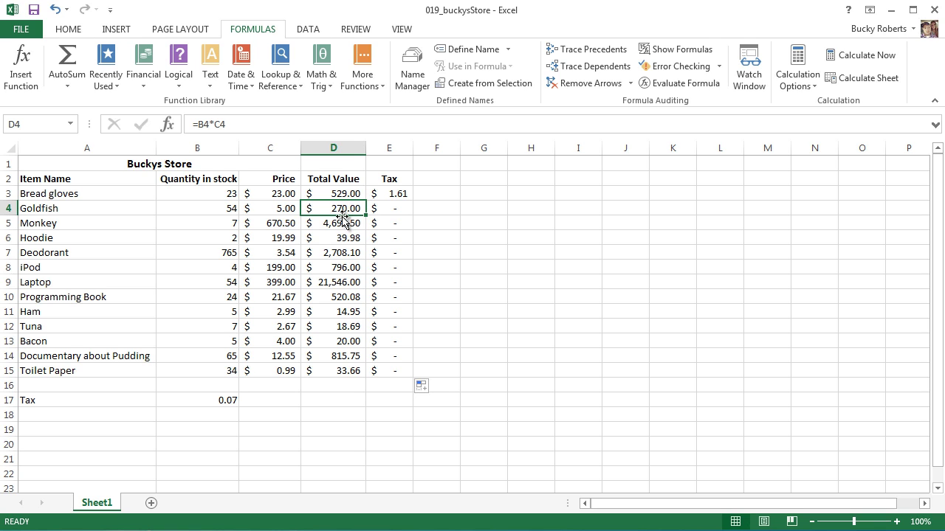
# Show that E3 multiplies by the 0.07 rate in B17 while E4 uses empty B18
pyautogui.click(405, 193)
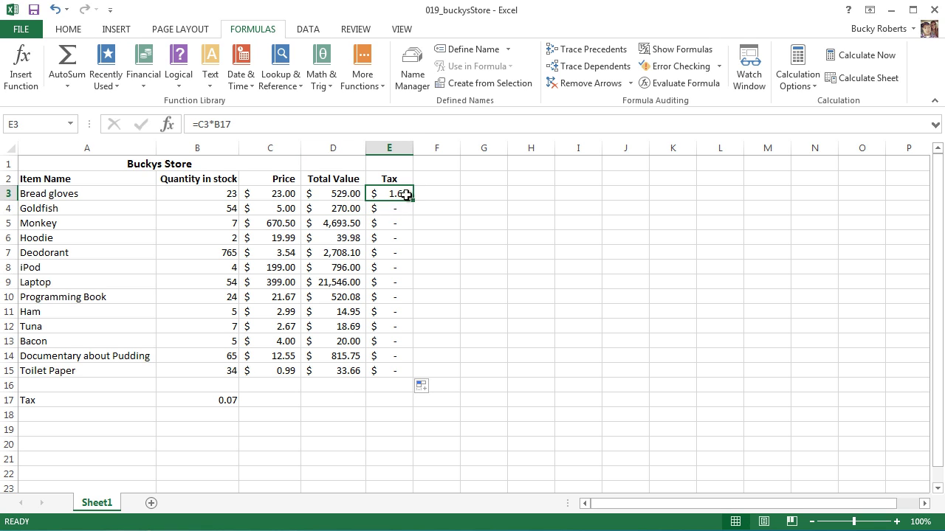
pyautogui.click(222, 197)
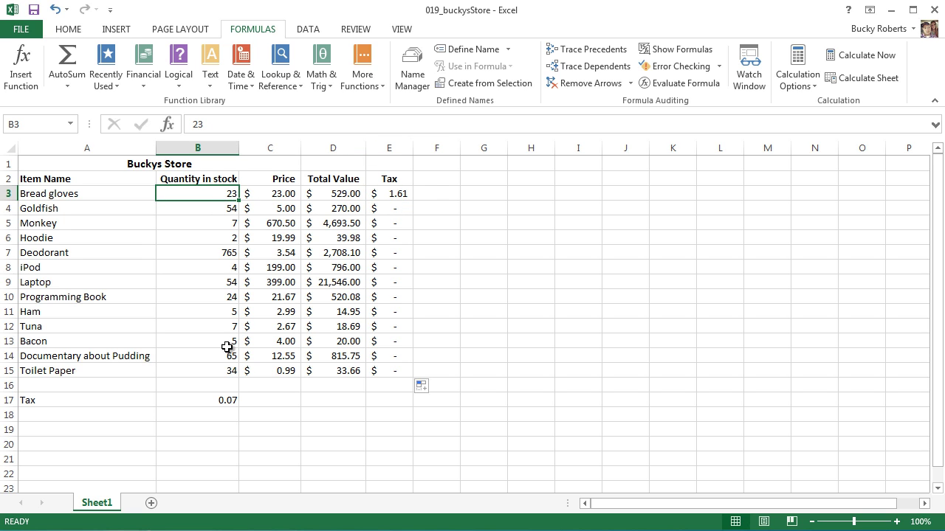
pyautogui.click(279, 195)
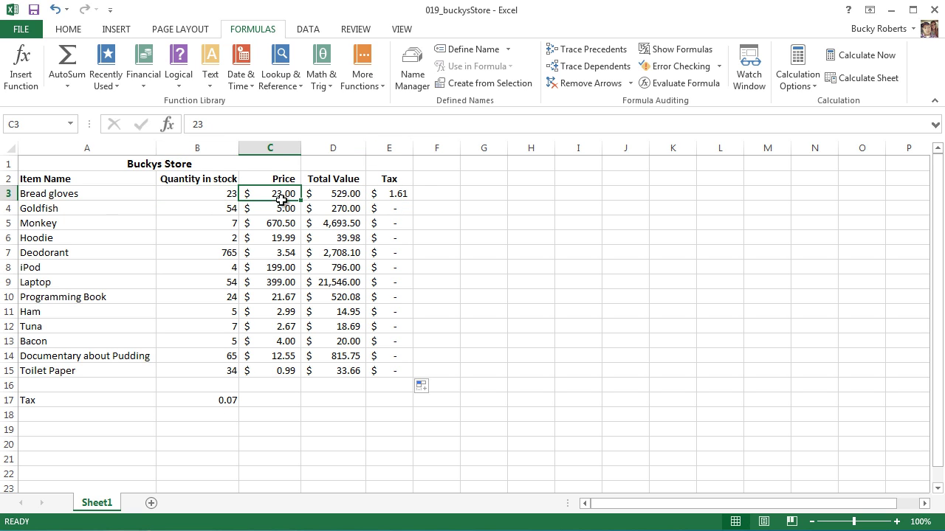
pyautogui.click(219, 401)
pyautogui.click(406, 194)
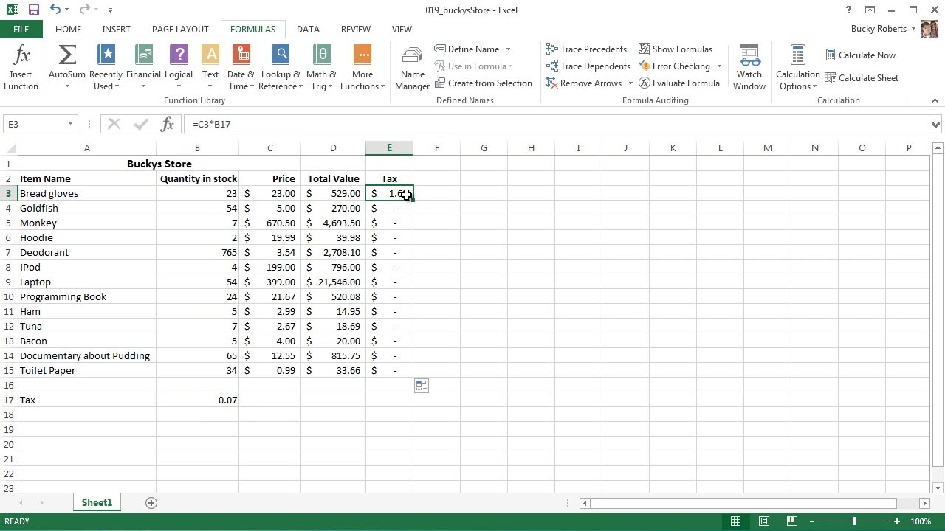
pyautogui.click(400, 206)
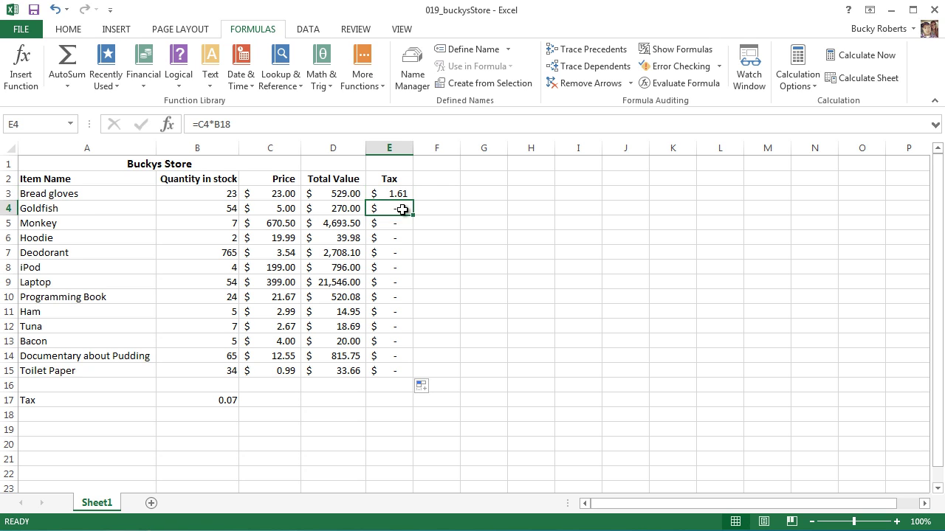
pyautogui.click(284, 206)
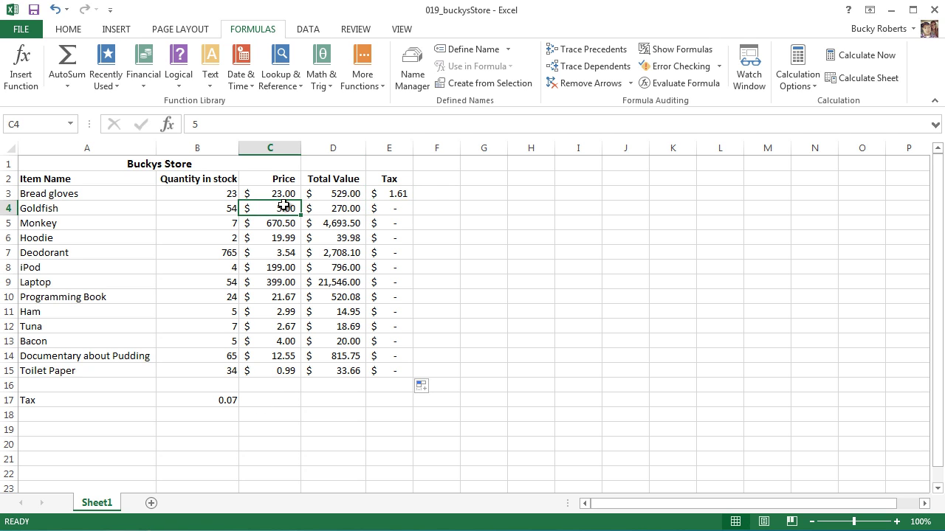
pyautogui.click(222, 416)
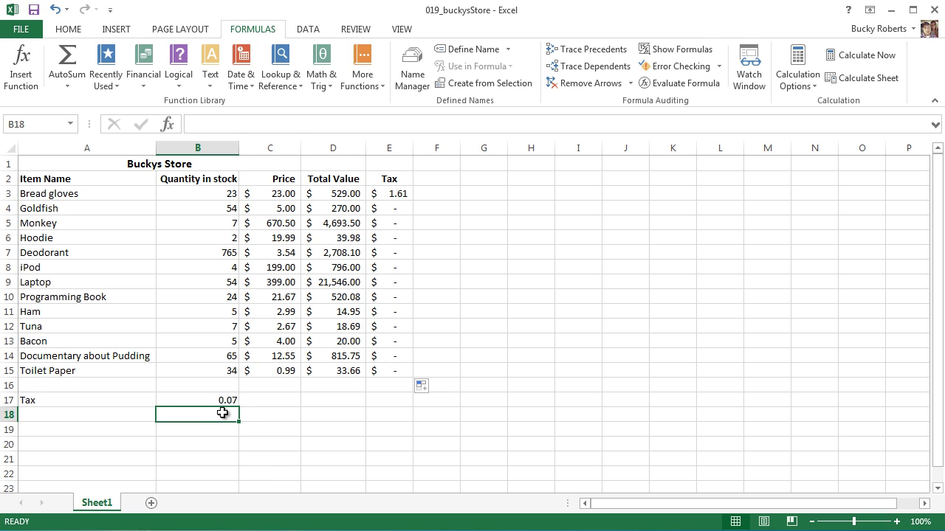
pyautogui.click(224, 403)
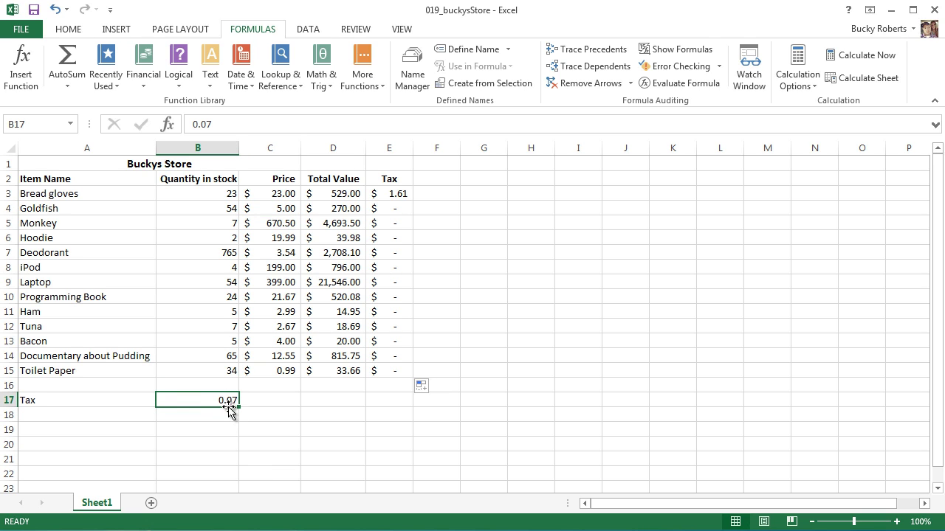
pyautogui.doubleClick(205, 124)
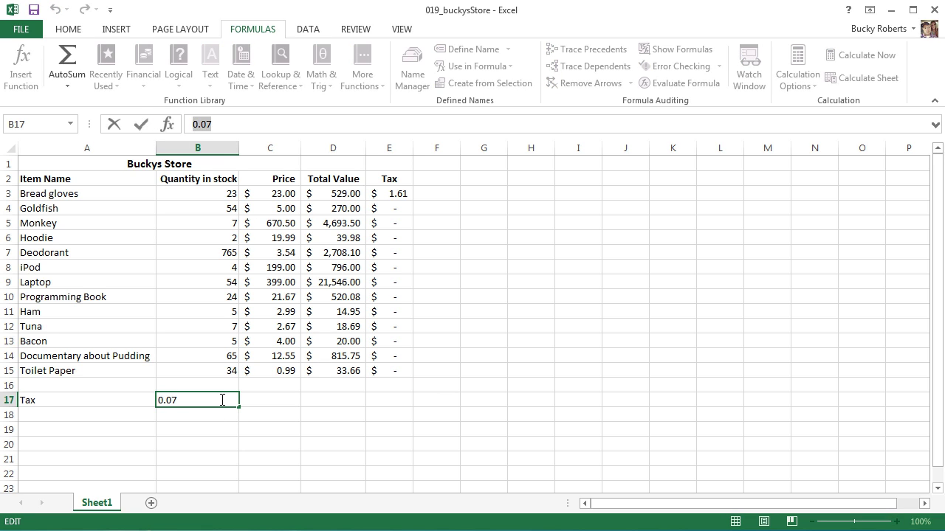
pyautogui.press('Return')
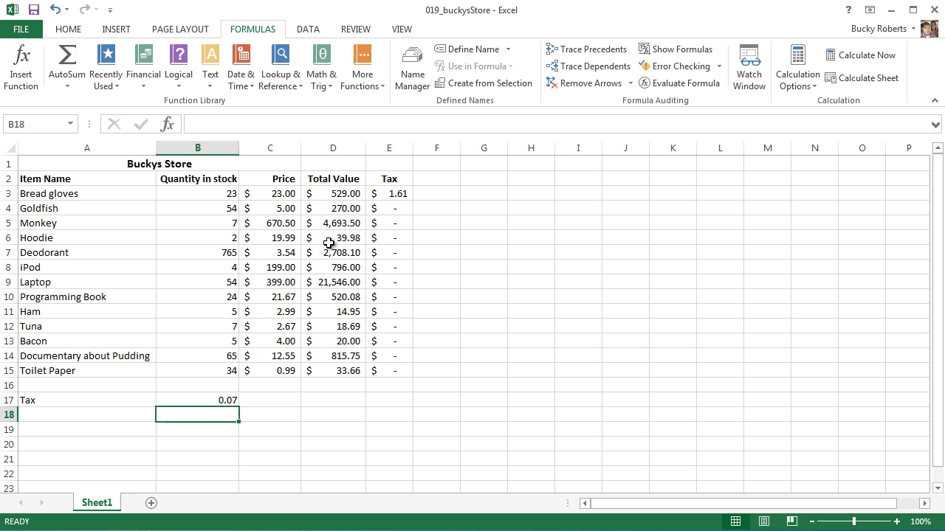
# Edit the Goldfish tax formula in E4, selecting its B18 reference to replace it
pyautogui.click(396, 208)
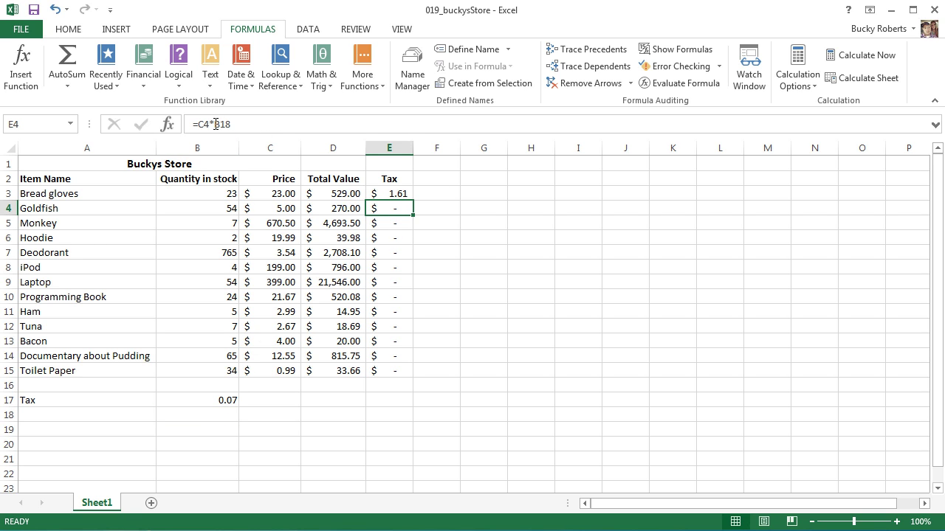
pyautogui.click(215, 124)
pyautogui.moveTo(214, 124); pyautogui.dragTo(231, 124)
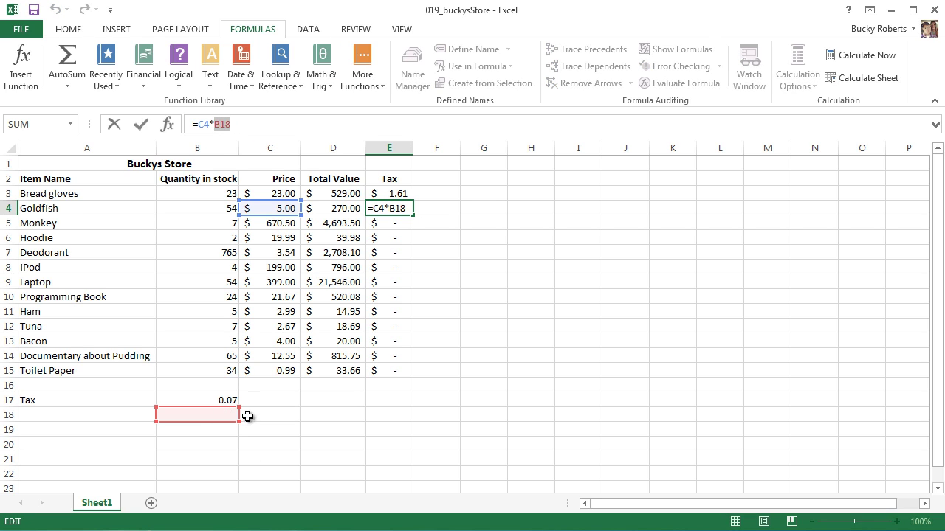
pyautogui.click(504, 234)
# Cancel the E4 edit and undo the Tax fill-down and the E3 tax formula
pyautogui.click(491, 354)
pyautogui.hotkey('ctrl', 'z')
pyautogui.press('Escape')
pyautogui.click(489, 343)
pyautogui.hotkey('ctrl', 'z')
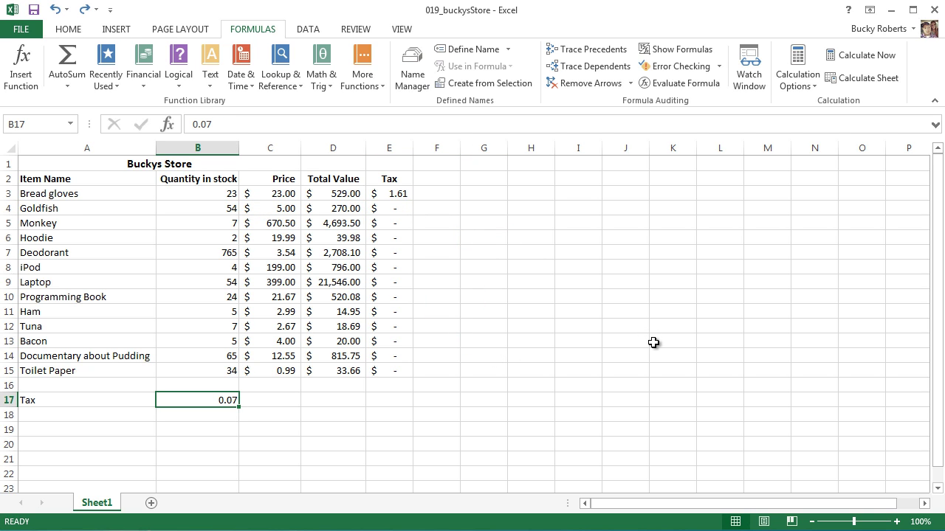
pyautogui.hotkey('ctrl', 'z')
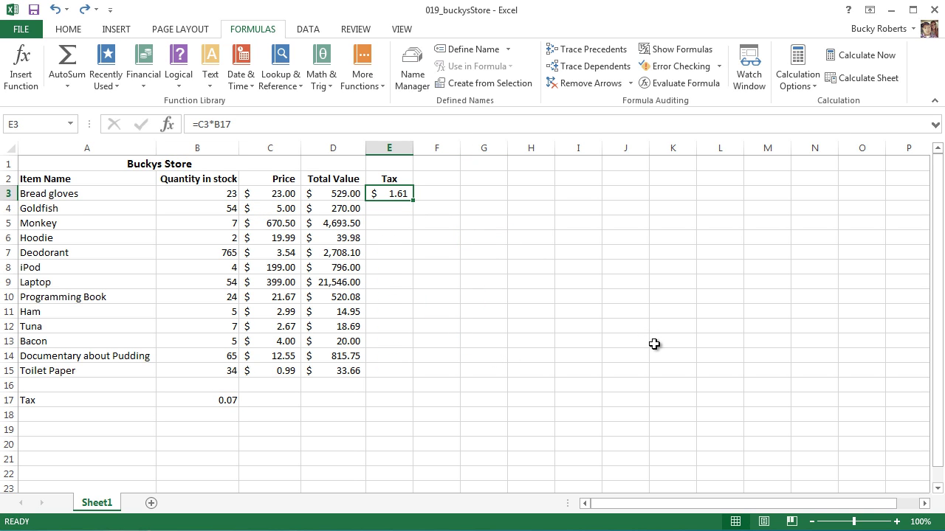
pyautogui.hotkey('ctrl', 'z')
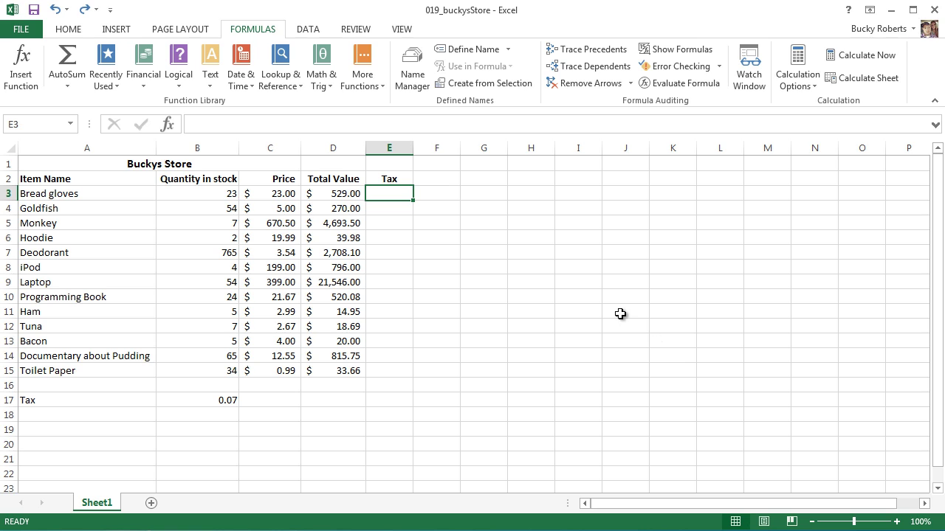
pyautogui.moveTo(413, 200); pyautogui.dragTo(416, 233)
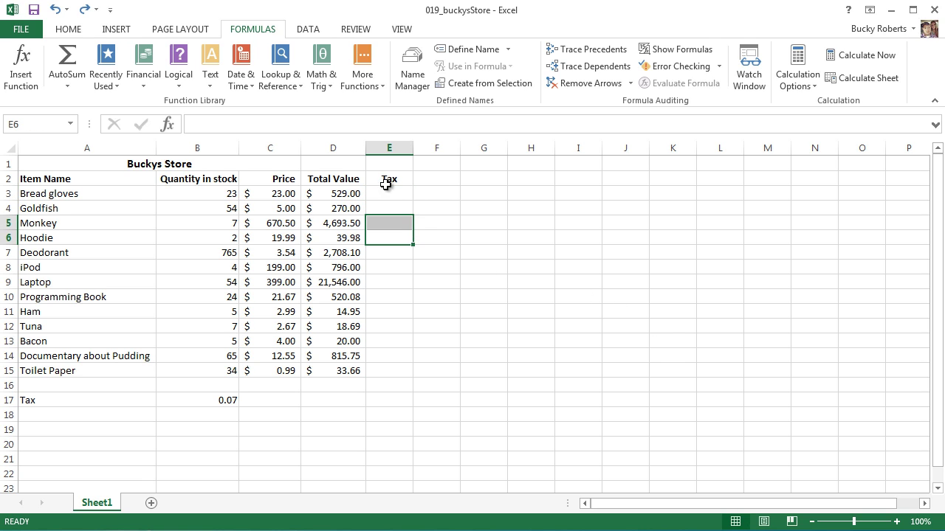
pyautogui.hotkey('ctrl', 'z')
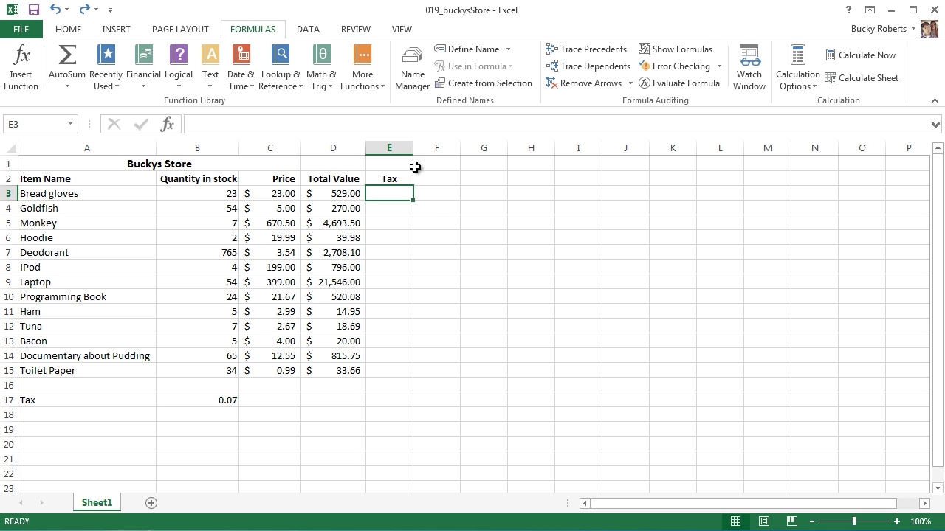
# Step through the item prices in C3–C8 and the 0.07 tax rate in B17
pyautogui.click(285, 194)
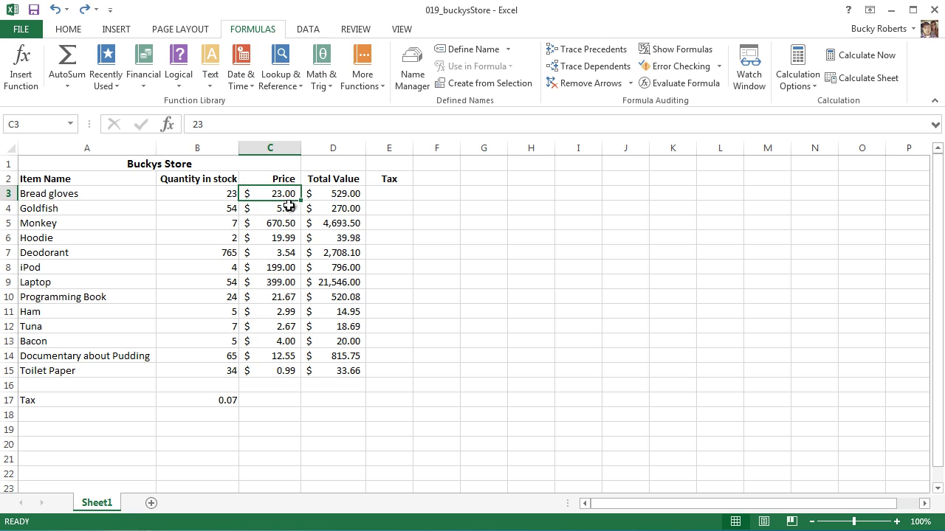
pyautogui.click(288, 208)
pyautogui.click(288, 222)
pyautogui.click(288, 238)
pyautogui.click(288, 252)
pyautogui.click(287, 267)
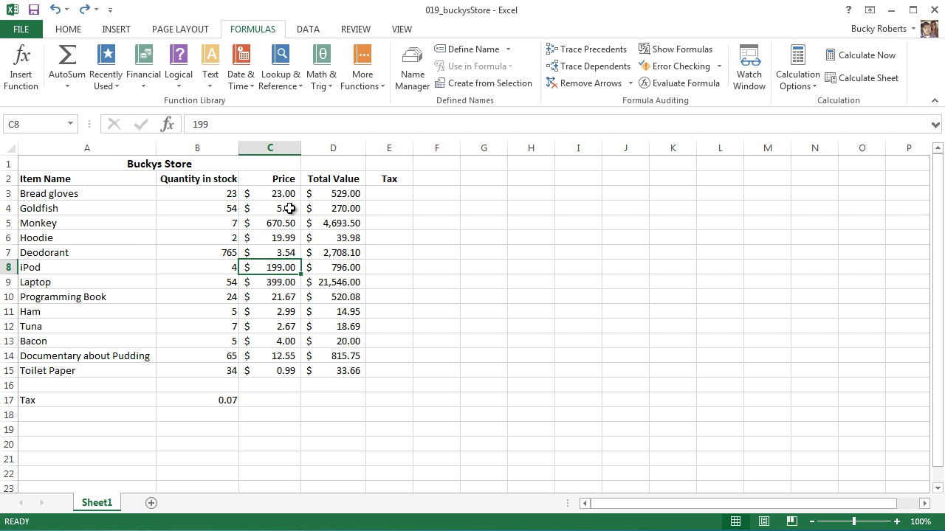
pyautogui.click(227, 399)
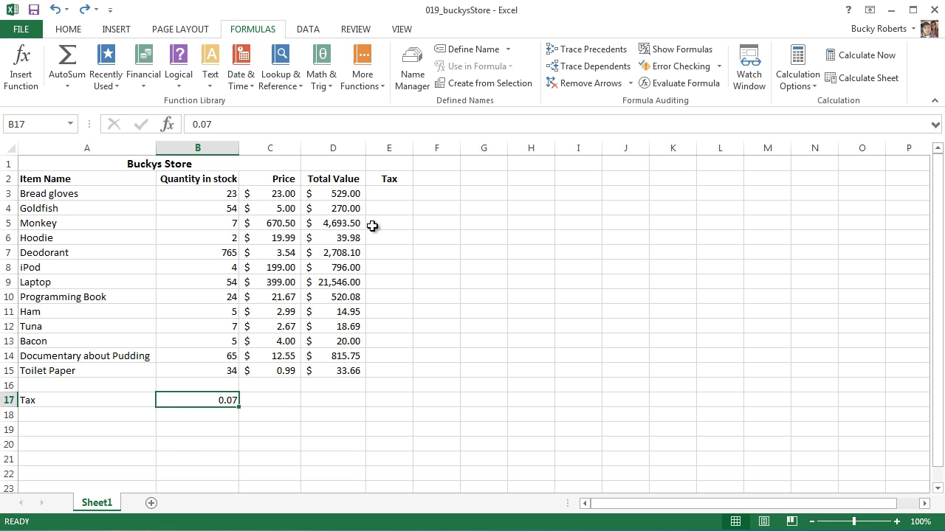
# Enter =C3*$B$17 in E3 with the rate locked, giving $1.61 for Bread gloves
pyautogui.click(391, 192)
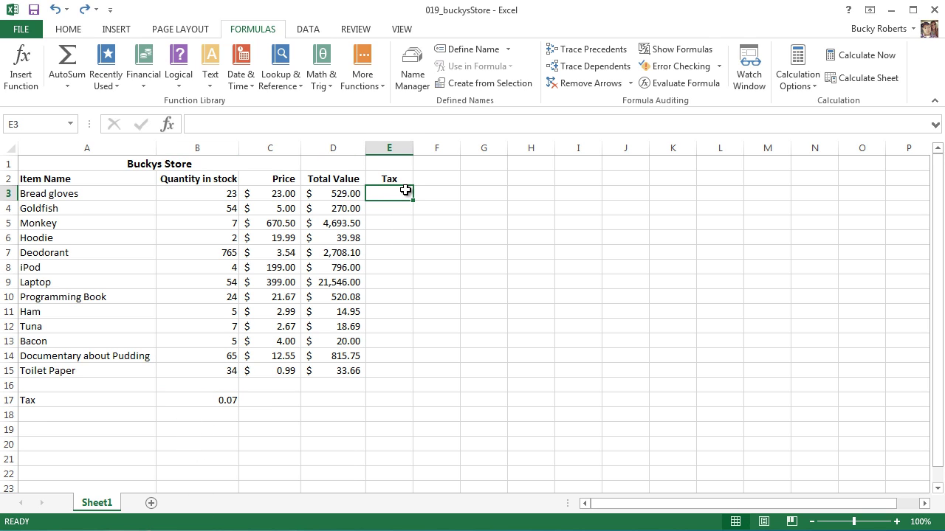
pyautogui.write('=')
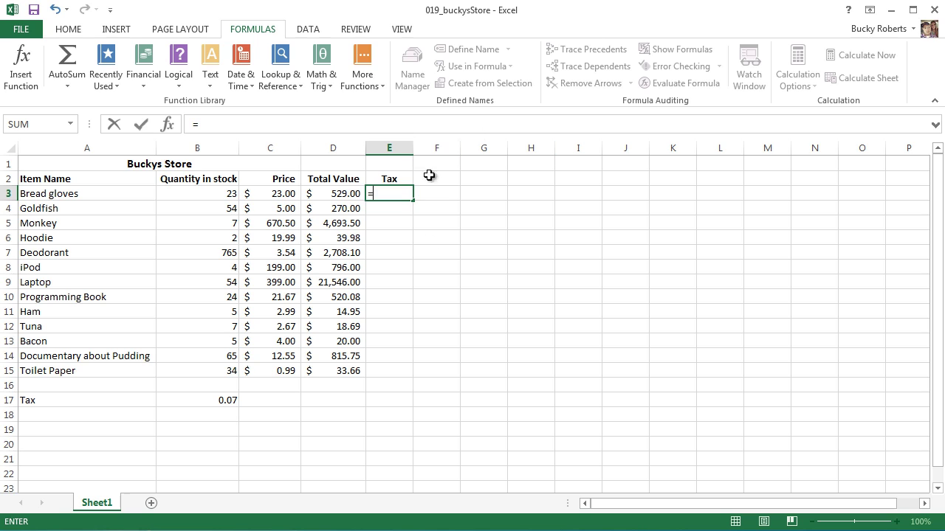
pyautogui.click(281, 195)
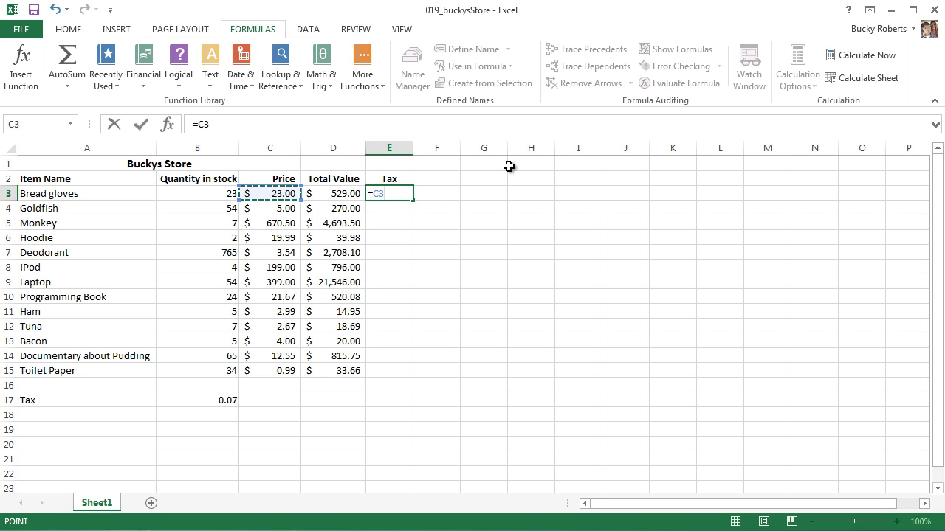
pyautogui.write('*')
pyautogui.click(217, 402)
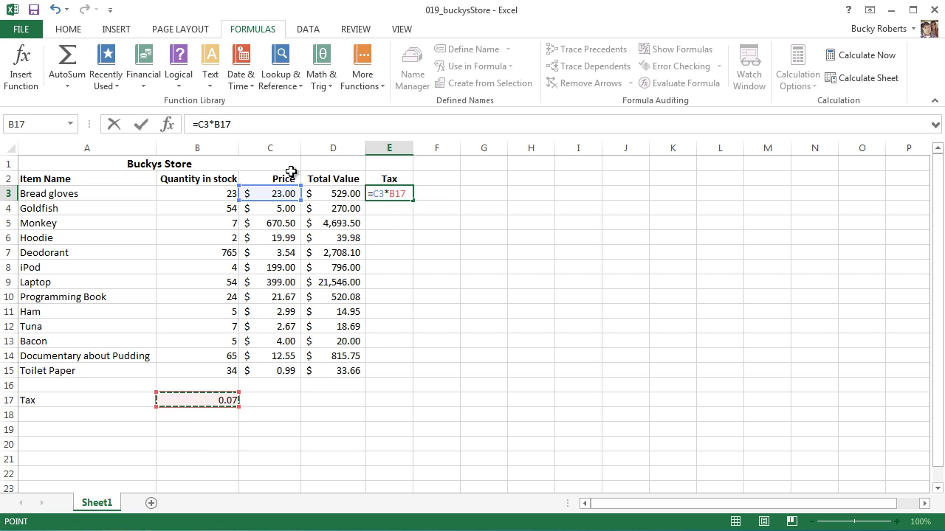
pyautogui.click(215, 124)
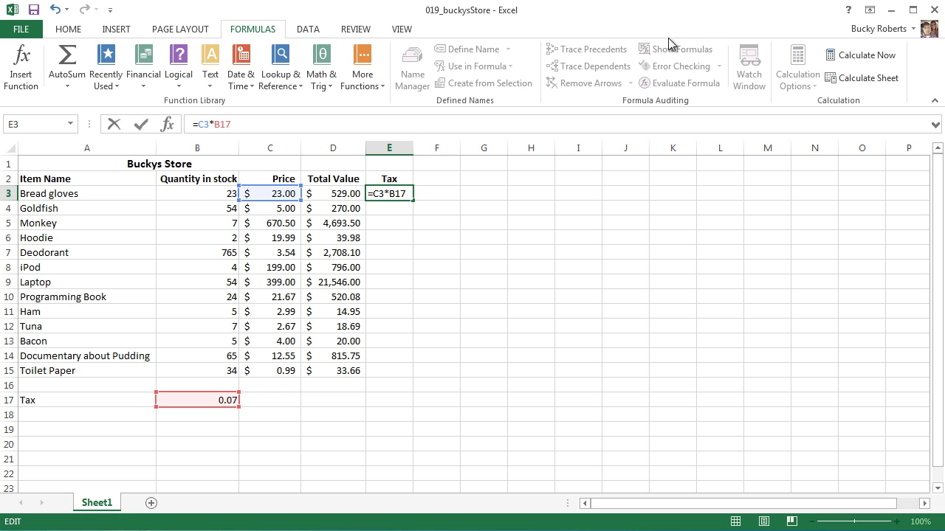
pyautogui.write('$')
pyautogui.press('Right')
pyautogui.write('$')
pyautogui.press('Return')
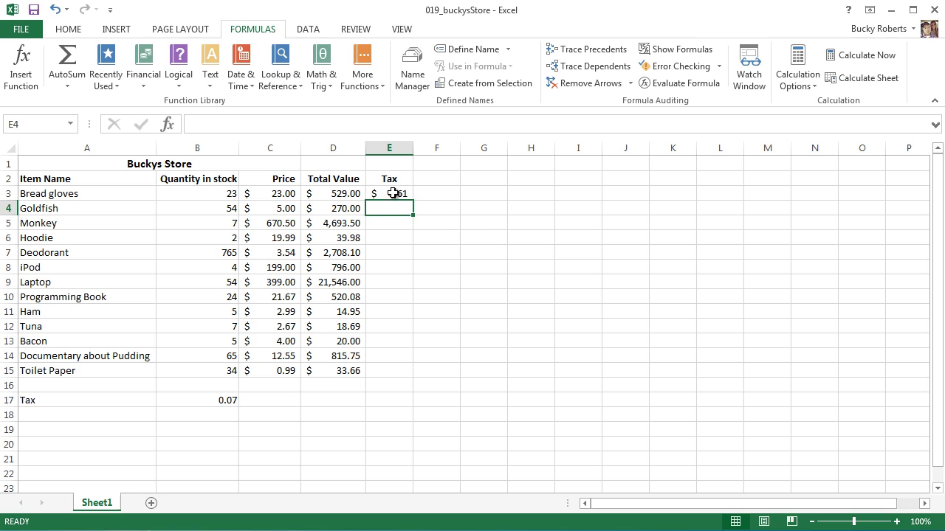
pyautogui.click(394, 194)
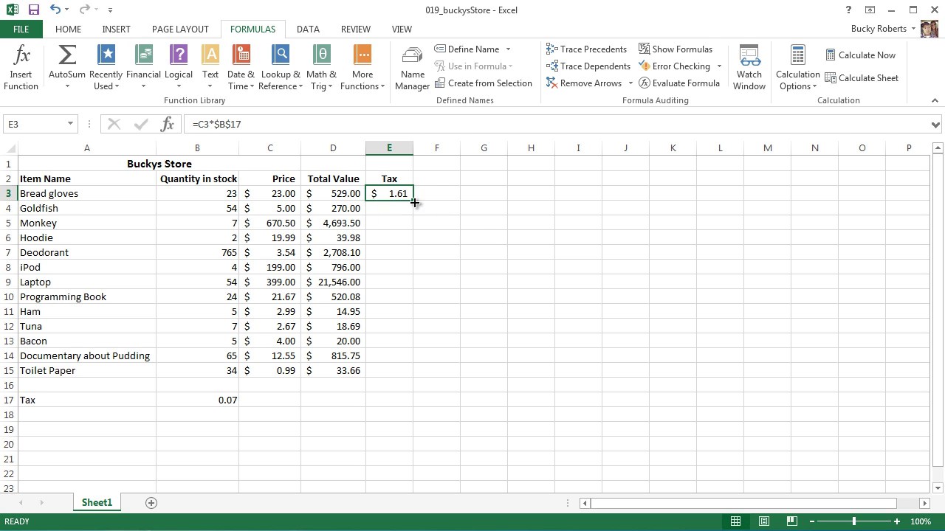
# Fill the E3 tax formula down to E15 and open E3 in the formula bar
pyautogui.moveTo(414, 202); pyautogui.dragTo(407, 384)
pyautogui.click(487, 297)
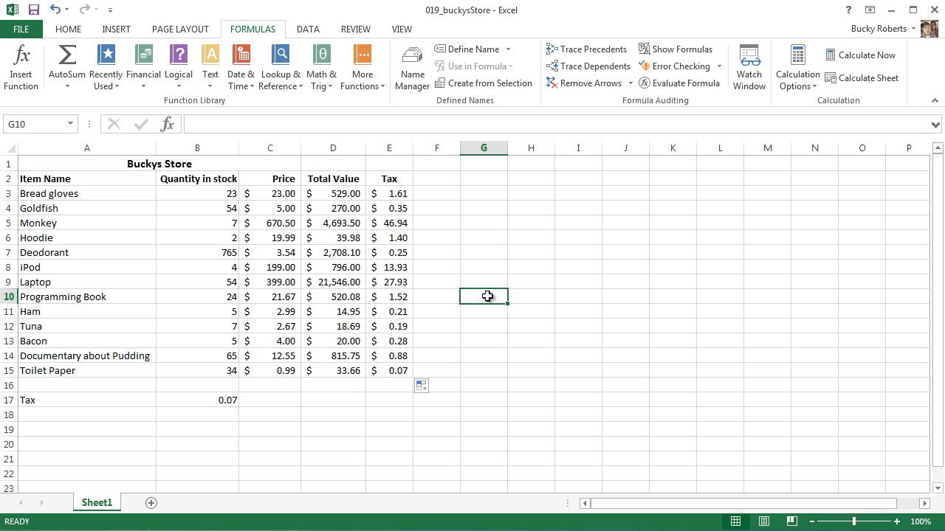
pyautogui.click(403, 193)
pyautogui.click(214, 122)
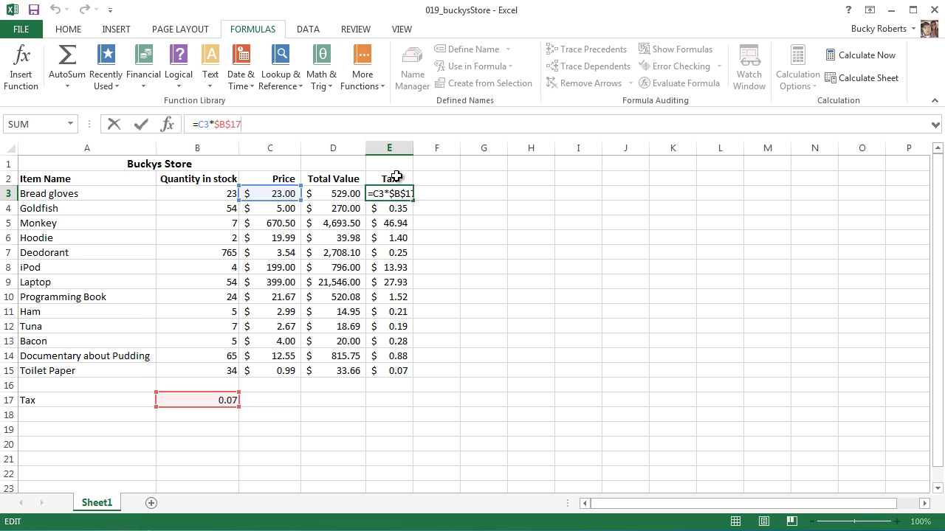
pyautogui.press('Return')
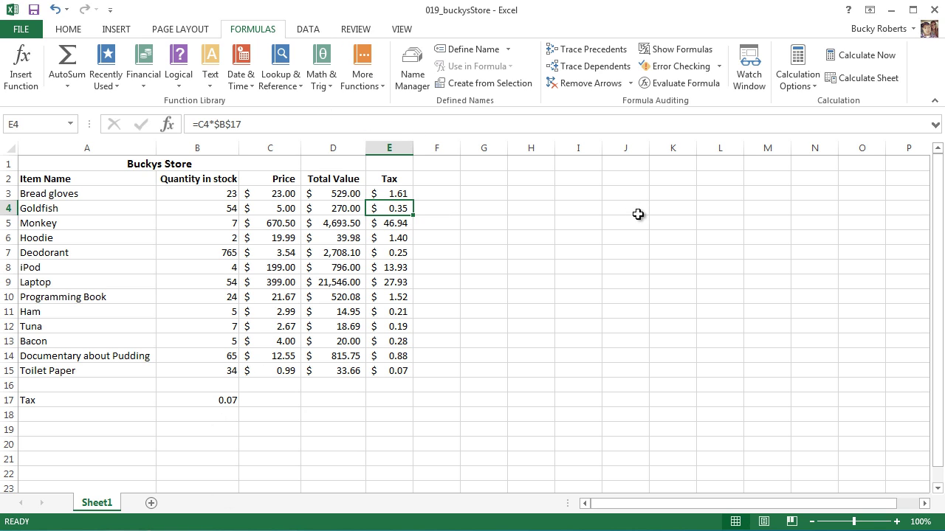
# Review E3's formula by highlighting its C3 and $B$17 references, leaving it unchanged
pyautogui.click(412, 193)
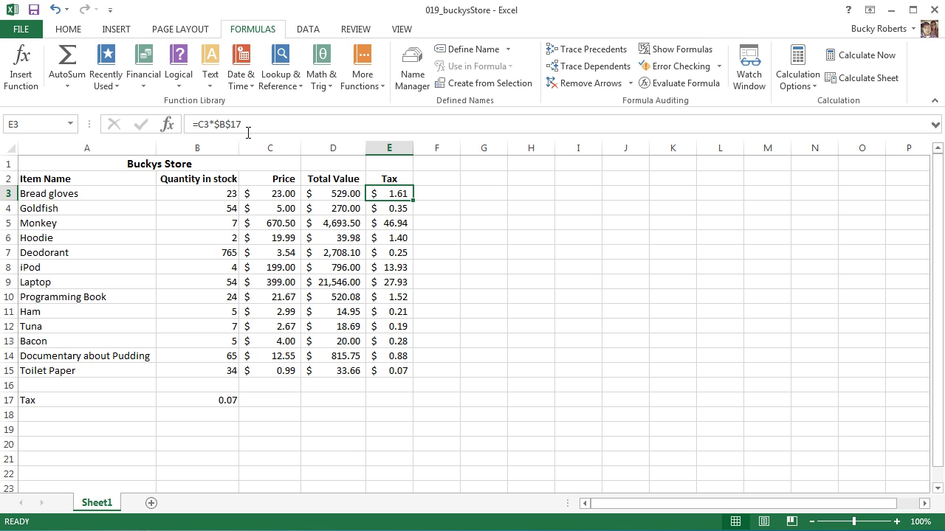
pyautogui.click(198, 124)
pyautogui.moveTo(198, 123); pyautogui.dragTo(210, 125)
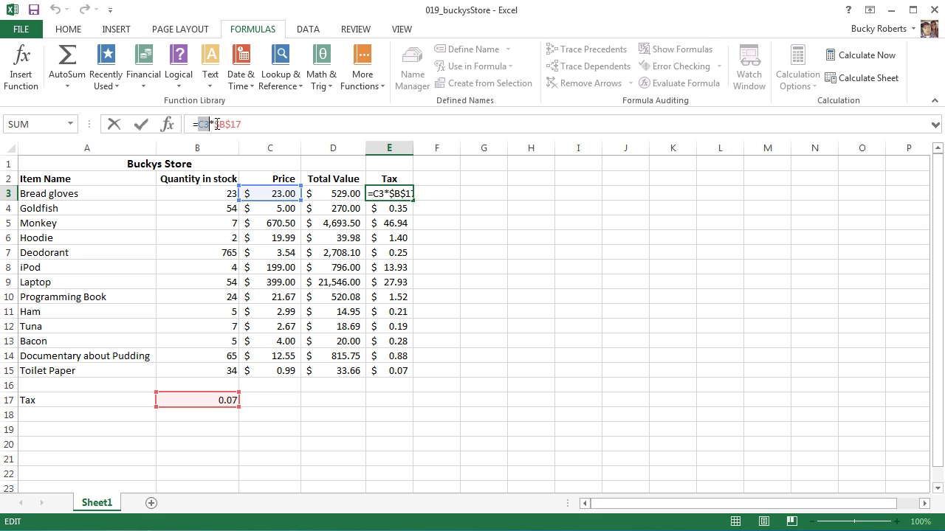
pyautogui.click(213, 124)
pyautogui.moveTo(215, 124); pyautogui.dragTo(244, 124)
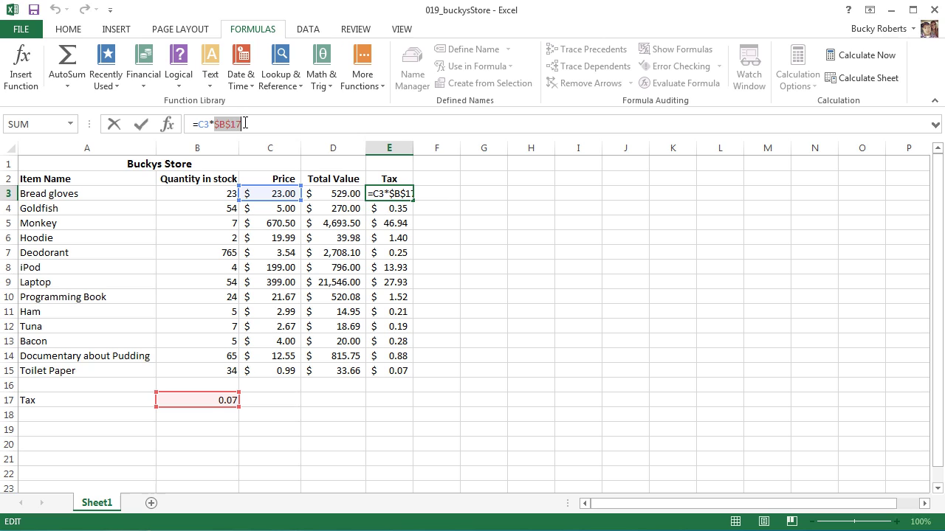
pyautogui.click(310, 123)
pyautogui.press('Return')
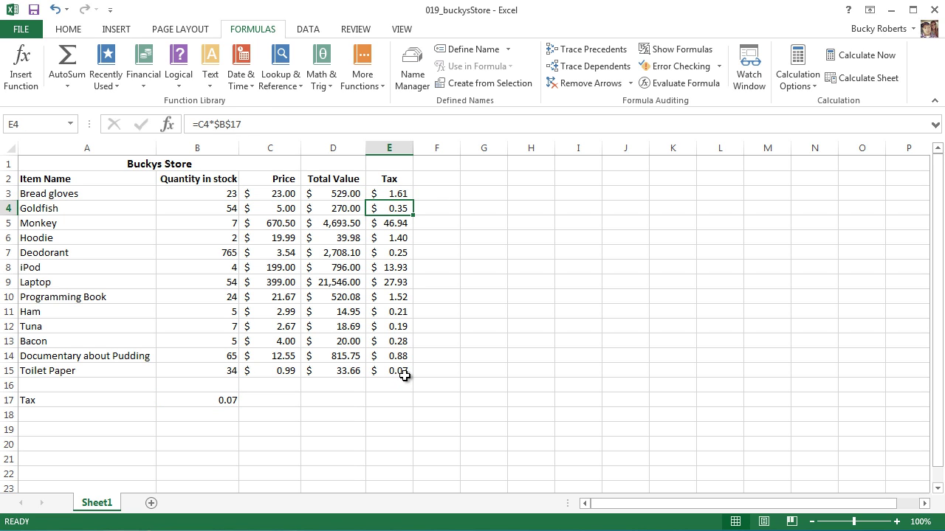
# Edit E4's formula, removing and then restoring the $ before row 17
pyautogui.click(221, 124)
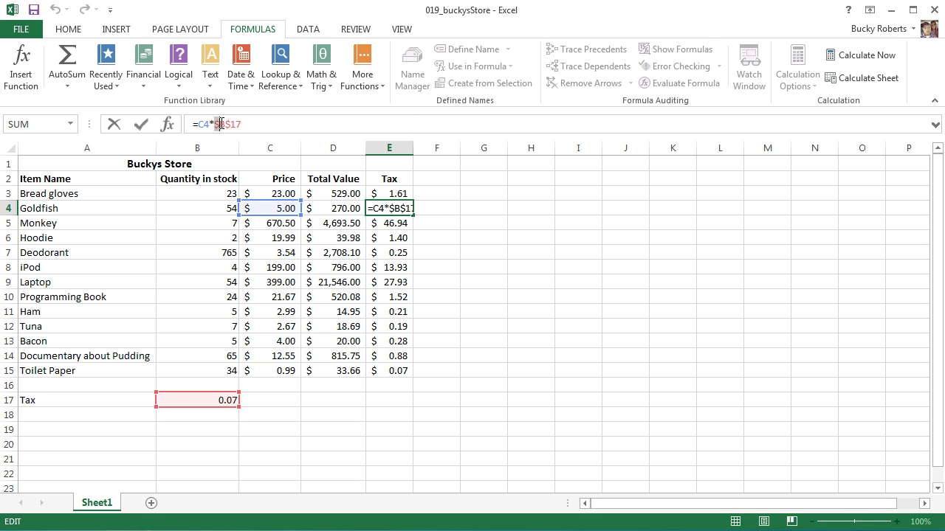
pyautogui.click(230, 124)
pyautogui.press('BackSpace')
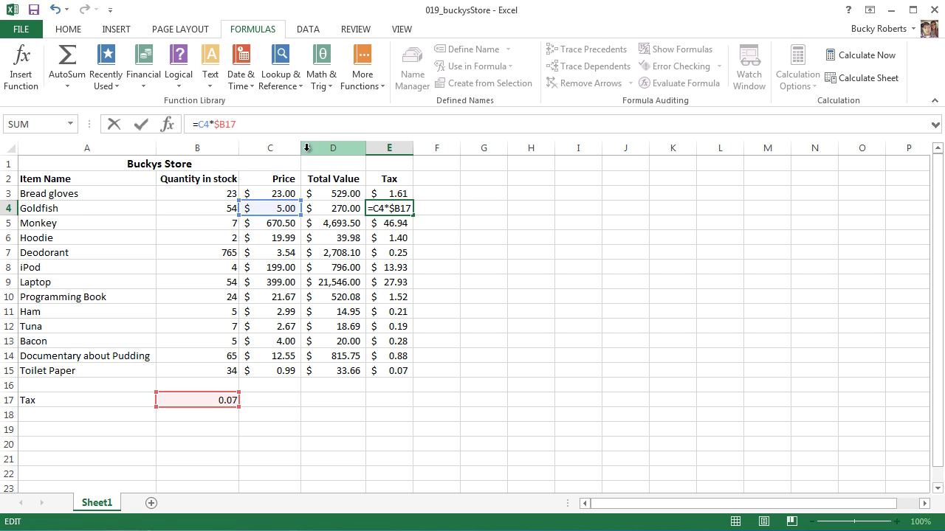
pyautogui.write('$')
pyautogui.click(514, 264)
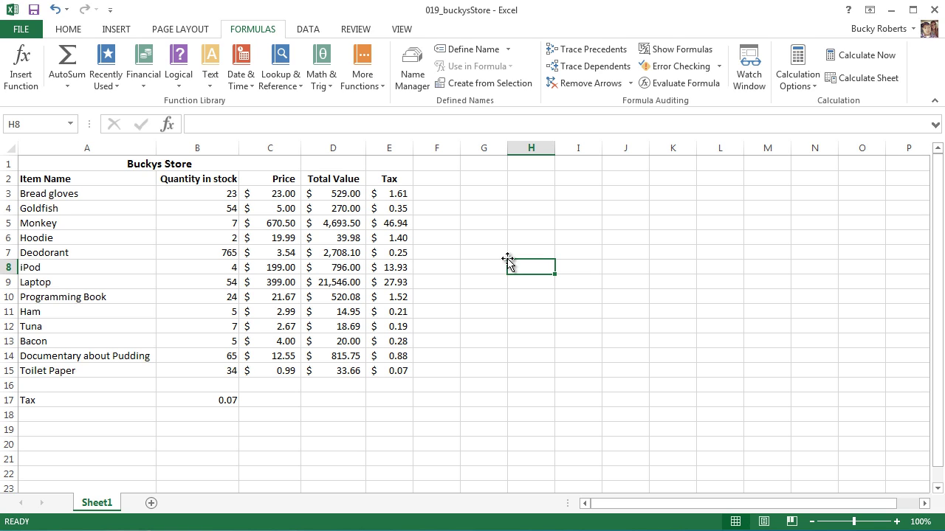
# Delete the tax values in E3:E15
pyautogui.moveTo(403, 372); pyautogui.dragTo(394, 194)
pyautogui.press('Delete')
pyautogui.click(463, 209)
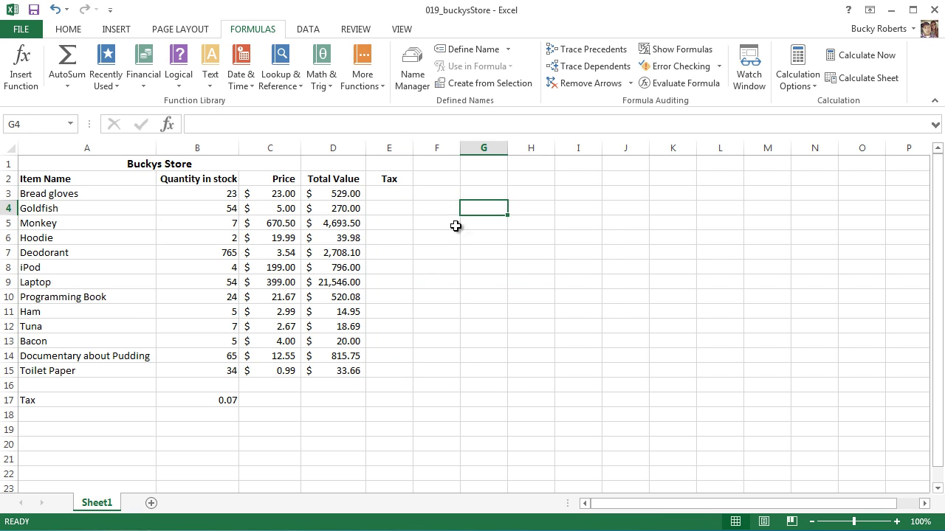
# Rebuild E3 as =C3*$B$17, using F4 to lock the rate, showing $1.61
pyautogui.click(393, 193)
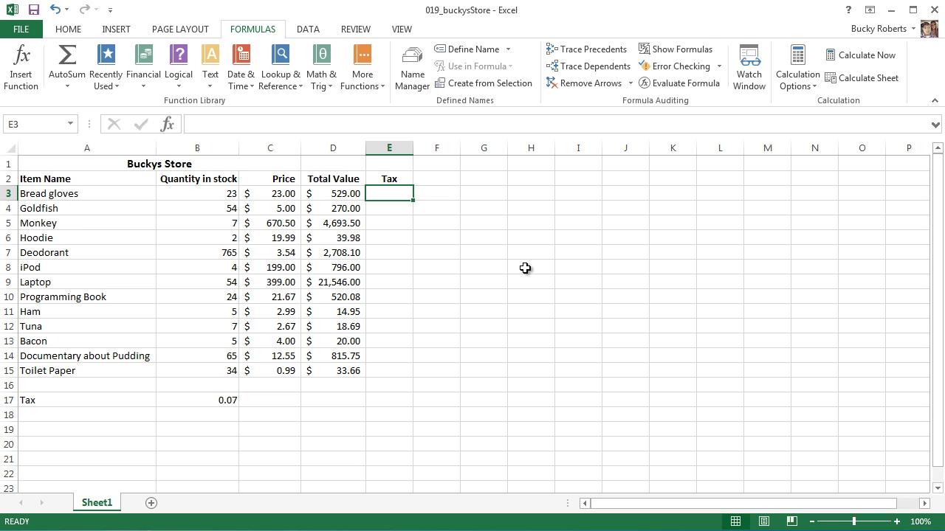
pyautogui.write('=')
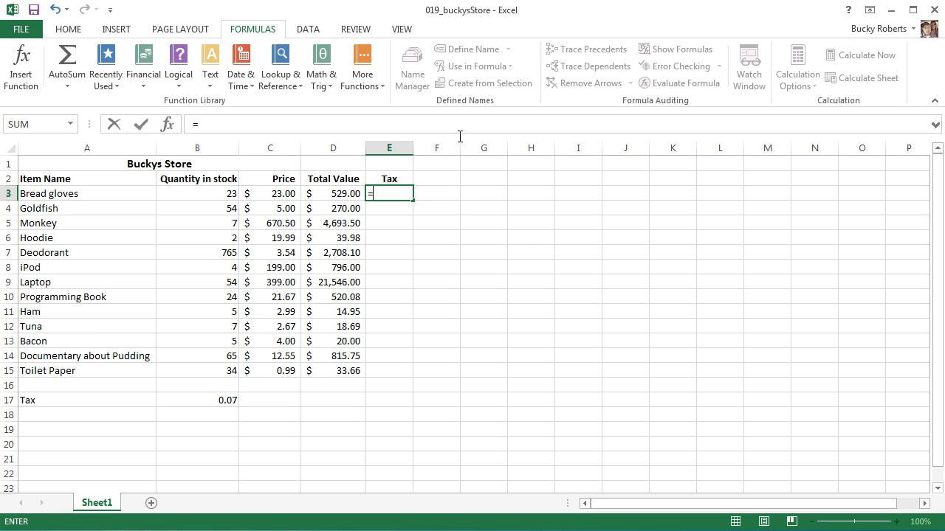
pyautogui.click(289, 195)
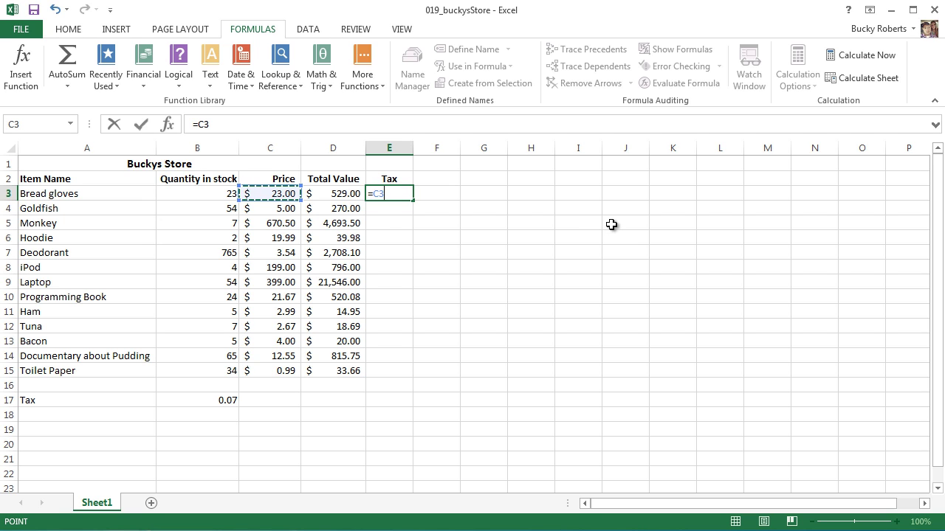
pyautogui.write('*')
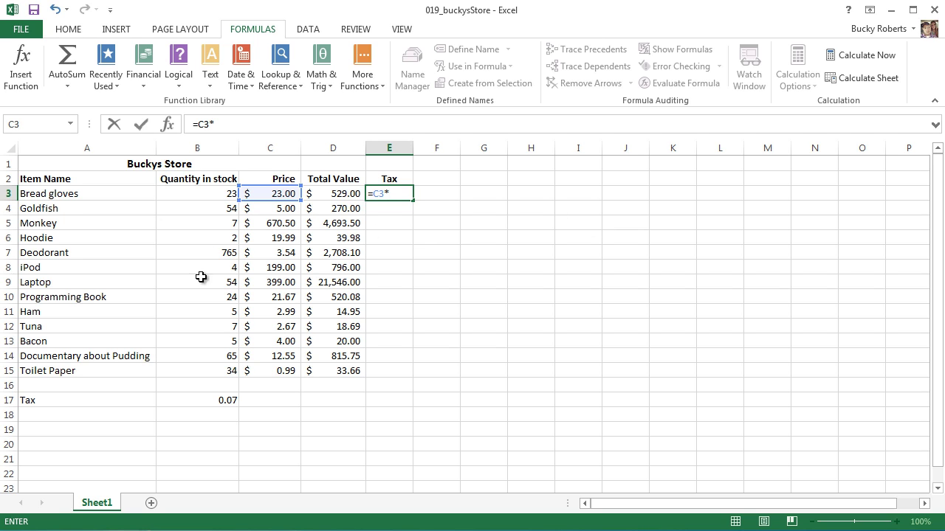
pyautogui.click(217, 401)
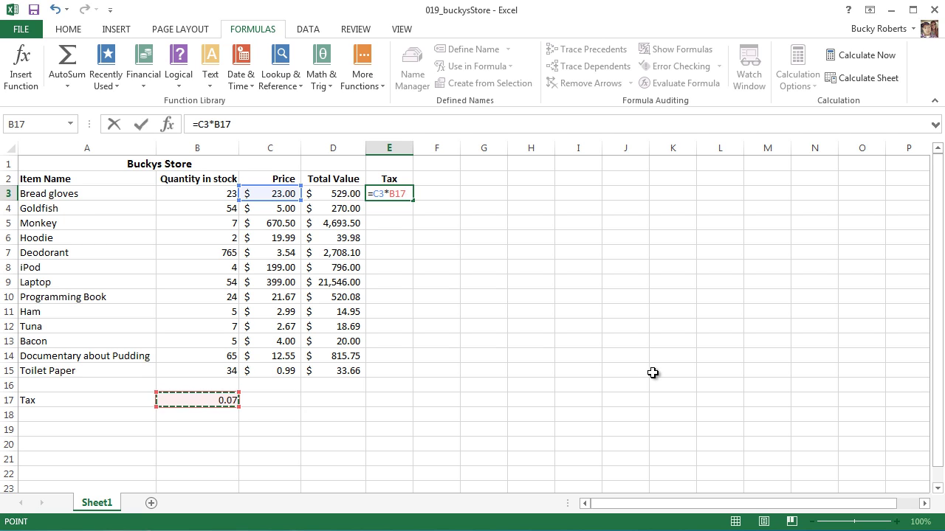
pyautogui.press('F4')
pyautogui.press('F4')
pyautogui.press('F4')
pyautogui.press('F4')
pyautogui.press('F4')
pyautogui.press('F4')
pyautogui.press('F4')
pyautogui.press('F4')
pyautogui.press('F4')
pyautogui.press('F4')
pyautogui.press('F4')
pyautogui.press('F4')
pyautogui.press('F4')
pyautogui.press('Return')
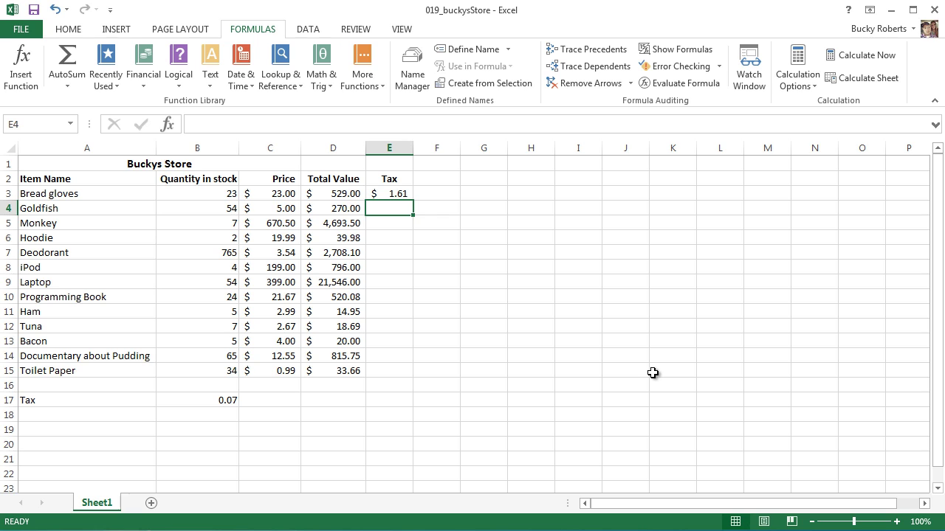
pyautogui.click(399, 194)
pyautogui.moveTo(413, 200); pyautogui.dragTo(411, 375)
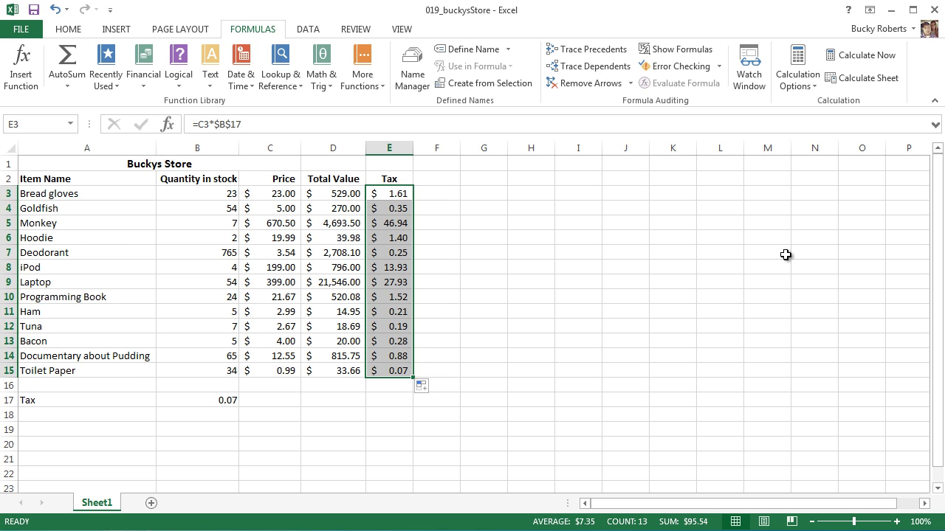
pyautogui.click(733, 293)
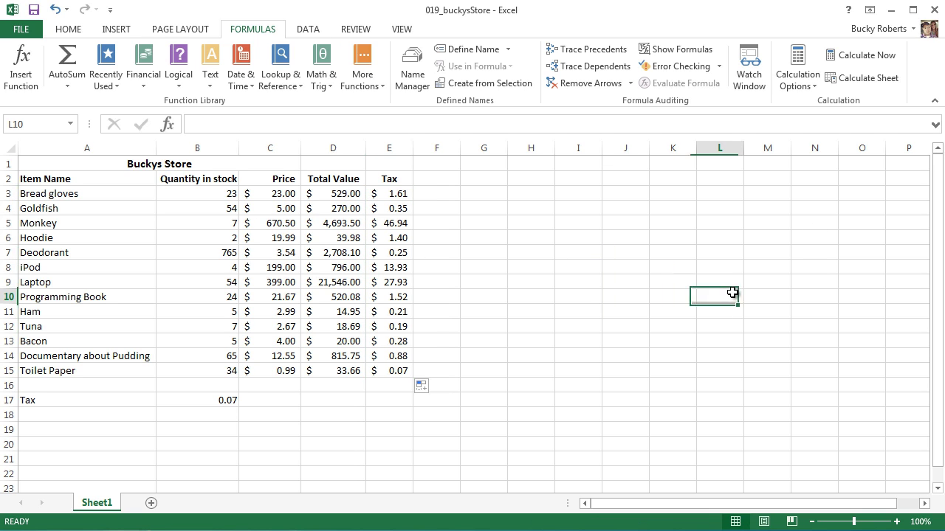
pyautogui.click(397, 194)
pyautogui.moveTo(394, 251); pyautogui.dragTo(406, 371)
pyautogui.click(531, 310)
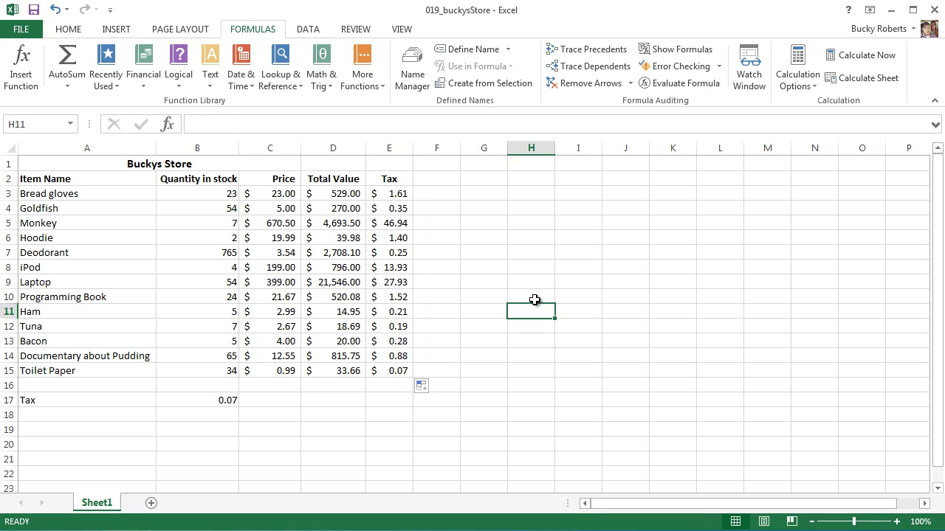
pyautogui.click(516, 252)
pyautogui.click(401, 195)
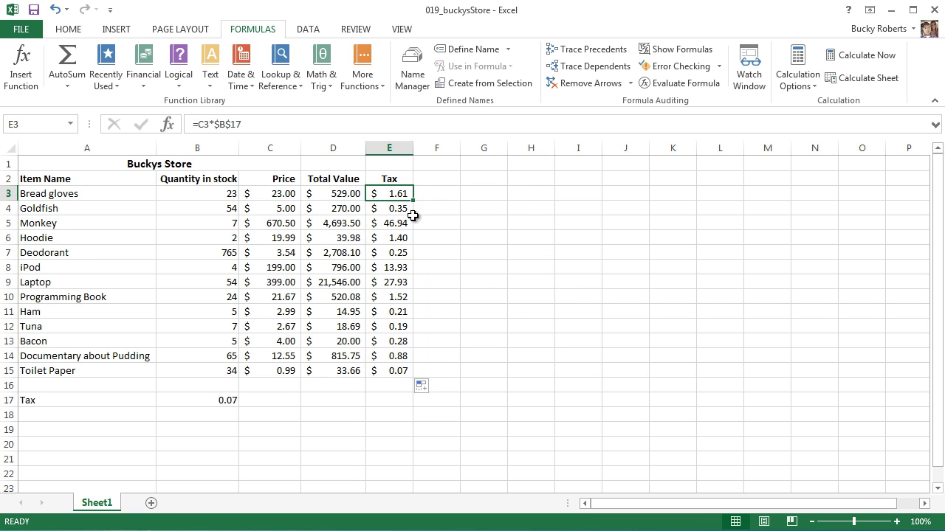
pyautogui.doubleClick(205, 124)
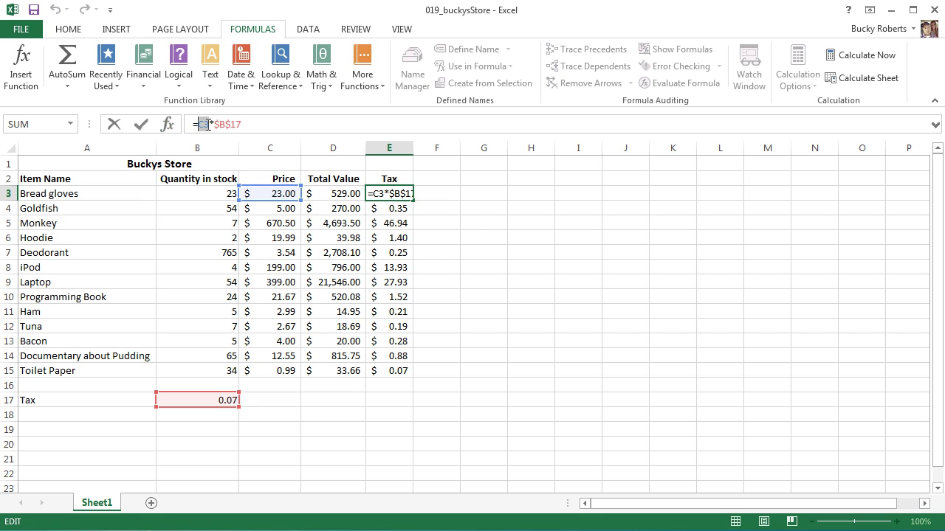
pyautogui.moveTo(213, 124); pyautogui.dragTo(250, 123)
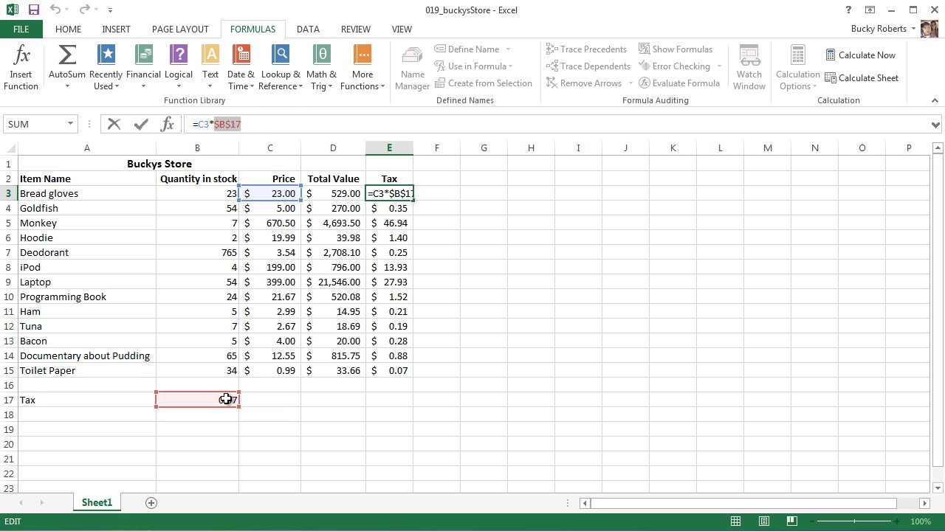
pyautogui.click(273, 120)
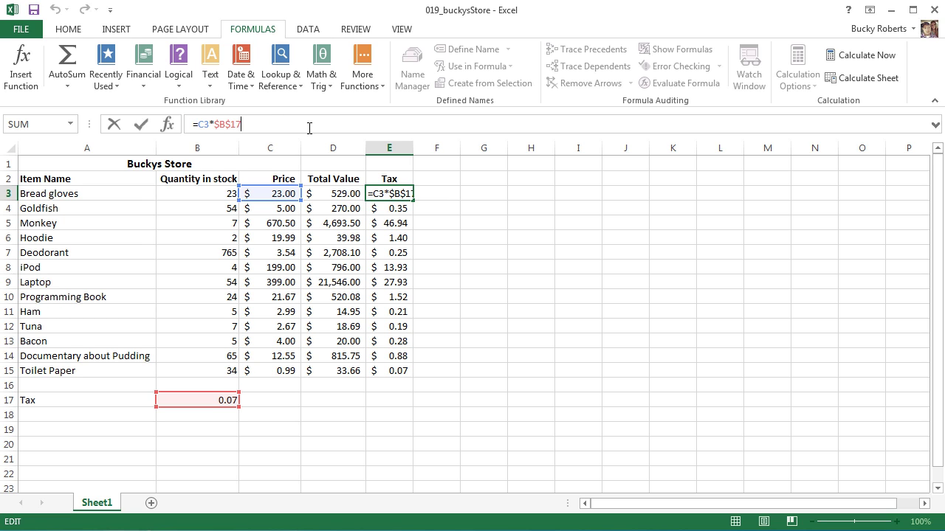
pyautogui.press('Return')
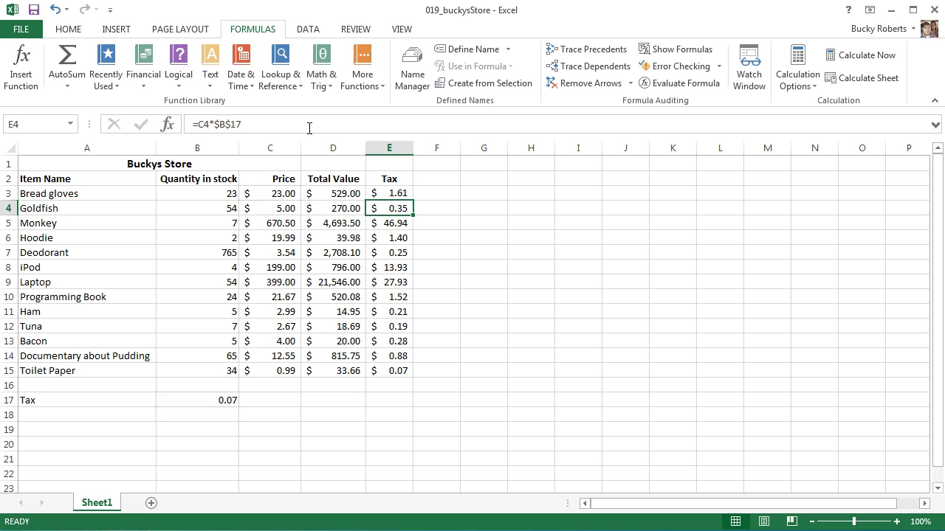
pyautogui.click(532, 242)
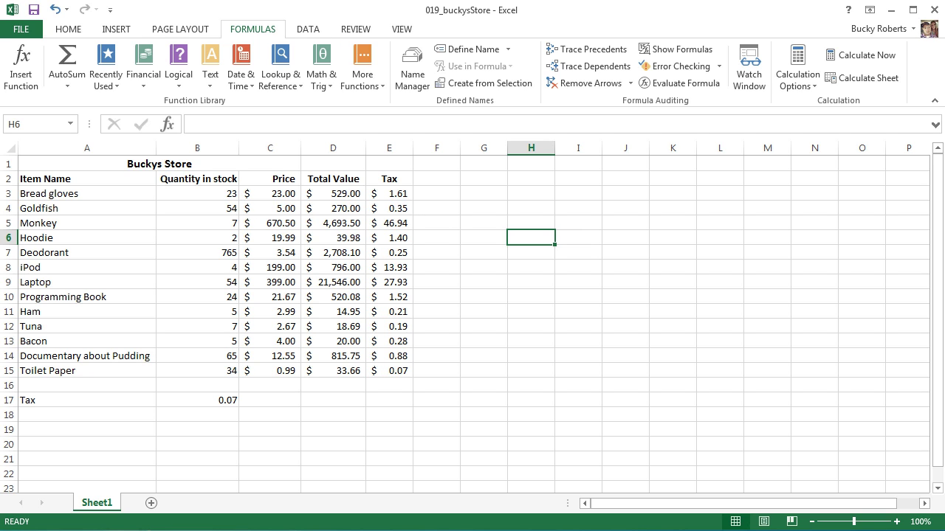
# Add a new blank Sheet2 and switch between it and Sheet1
pyautogui.click(151, 504)
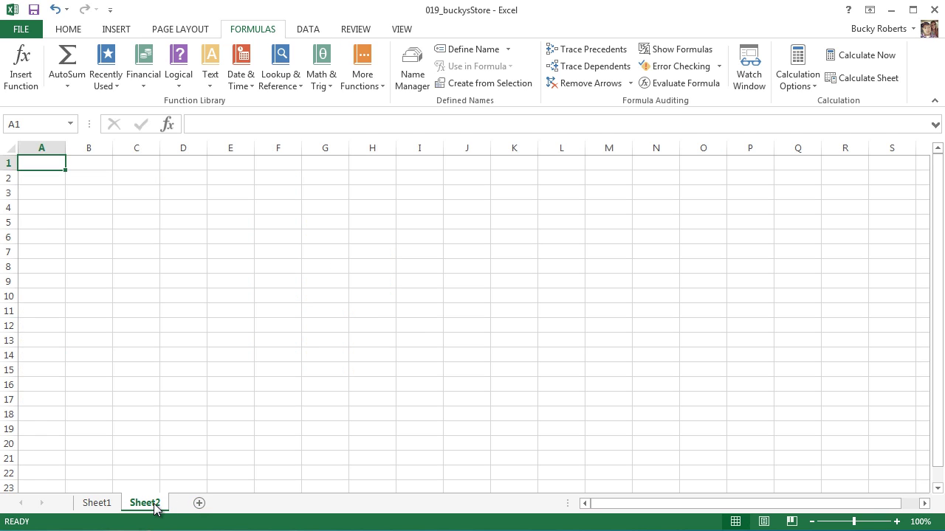
pyautogui.click(229, 248)
pyautogui.click(44, 164)
pyautogui.click(106, 505)
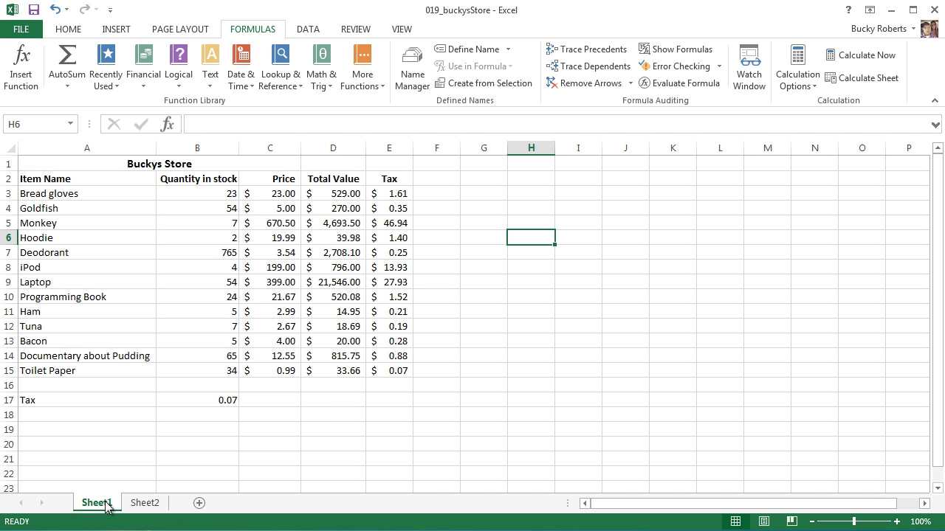
pyautogui.click(149, 505)
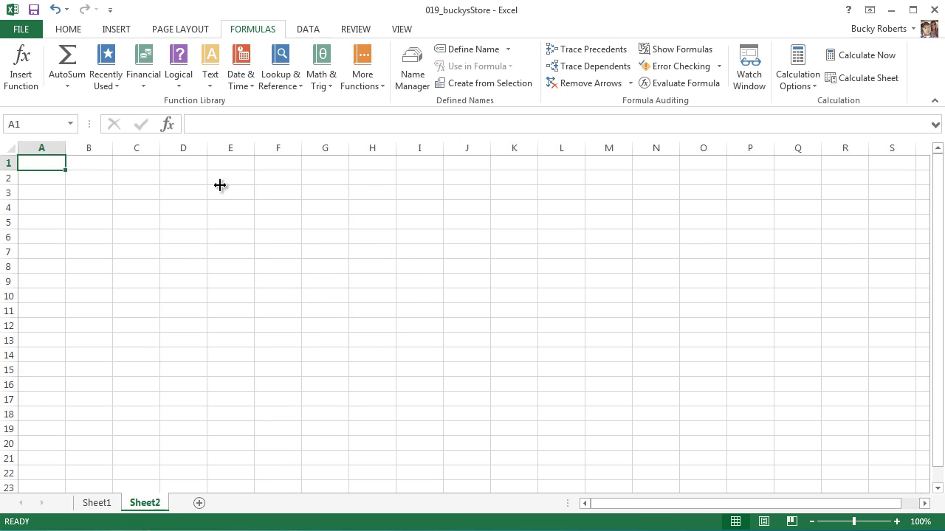
# Start a formula in Sheet2's A1 by pointing at Sheet1's cell A3
pyautogui.click(253, 126)
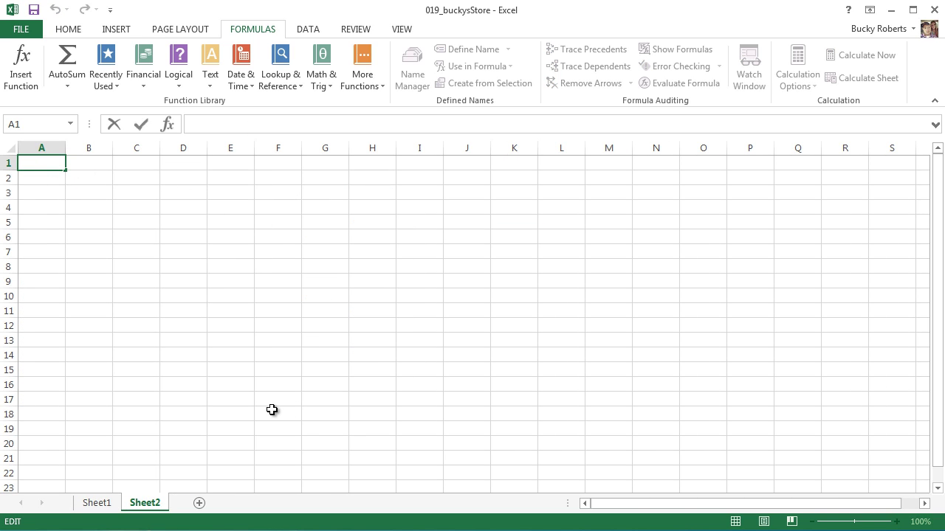
pyautogui.write('=')
pyautogui.click(97, 503)
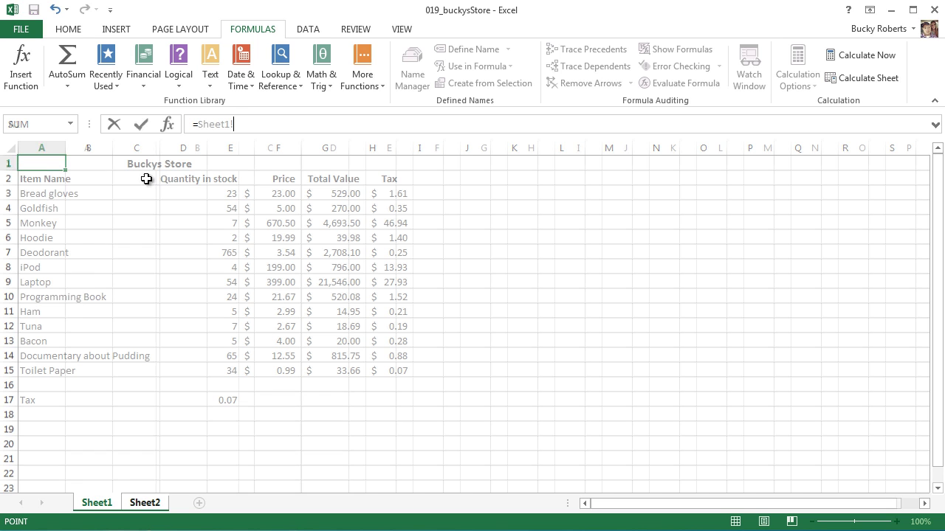
pyautogui.click(58, 196)
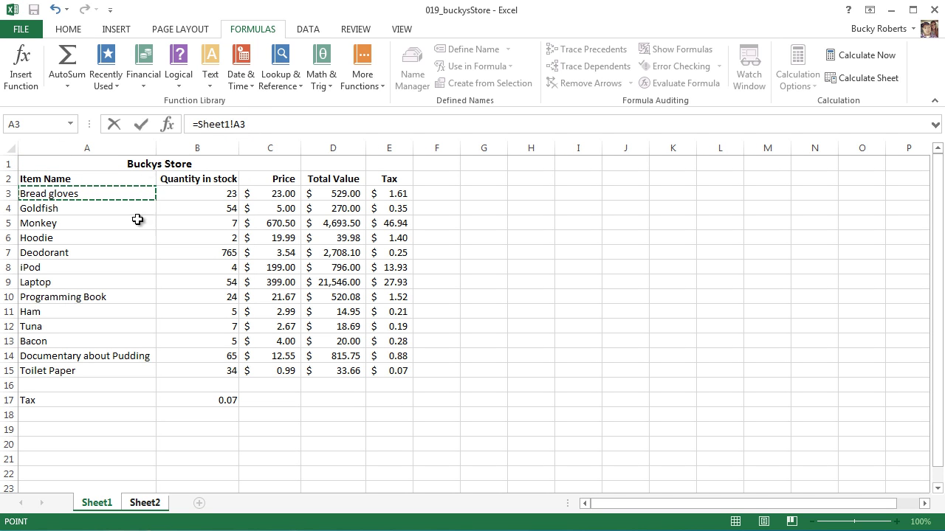
pyautogui.click(62, 194)
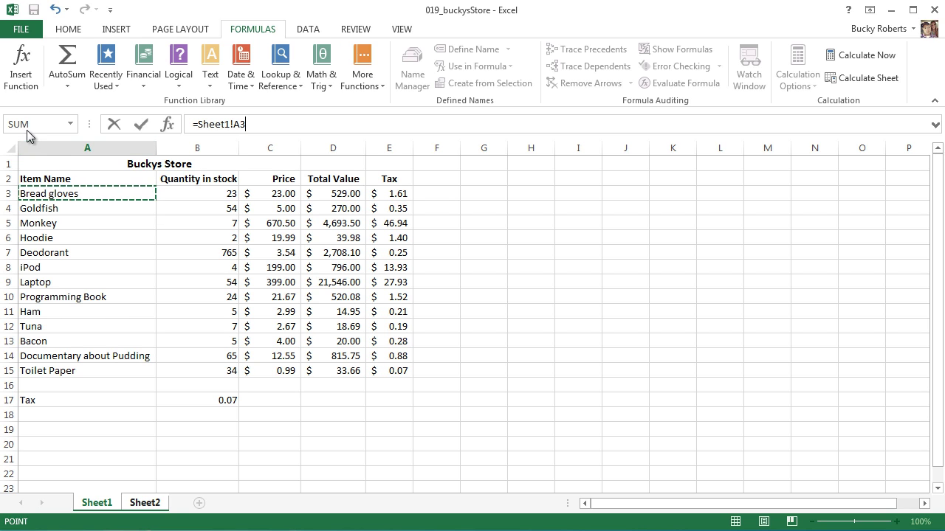
pyautogui.click(62, 195)
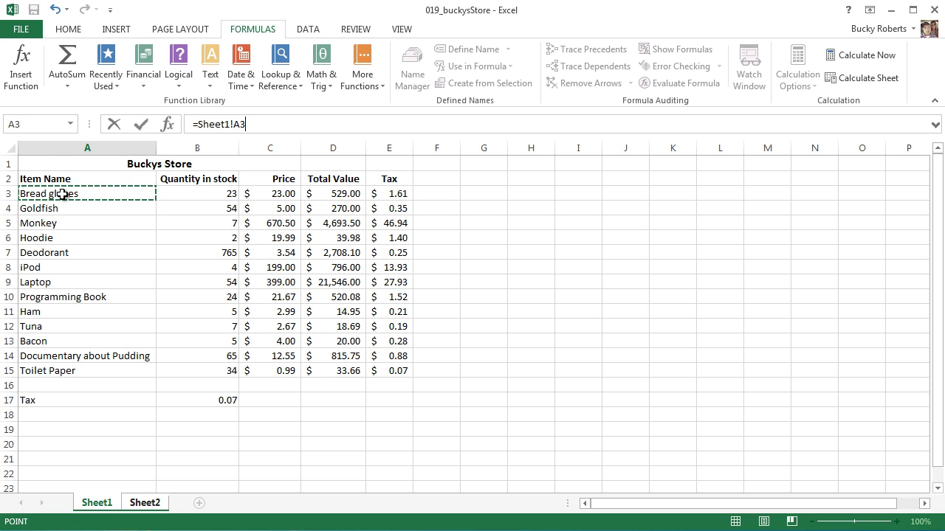
pyautogui.click(145, 502)
pyautogui.click(236, 125)
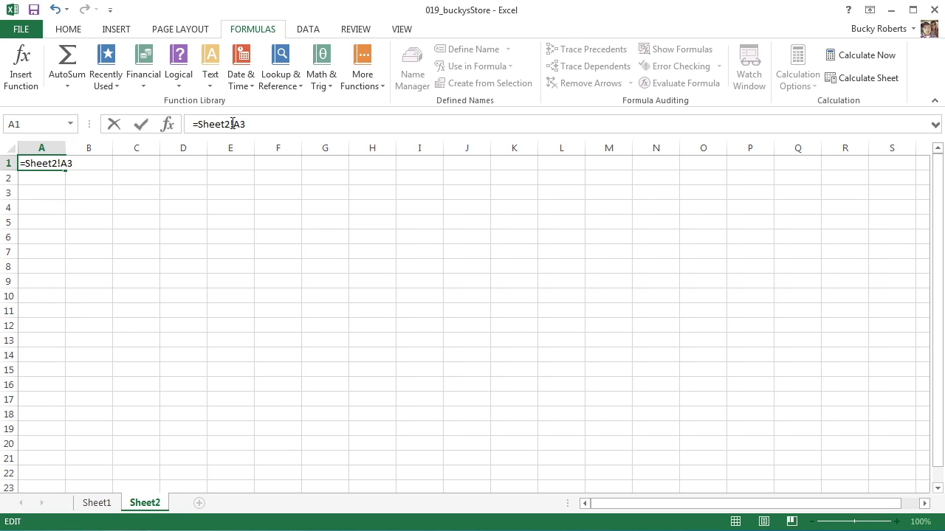
# Retype A1's formula as =Sheet1!A3 and commit it to show Bread gloves
pyautogui.moveTo(262, 124); pyautogui.dragTo(177, 123)
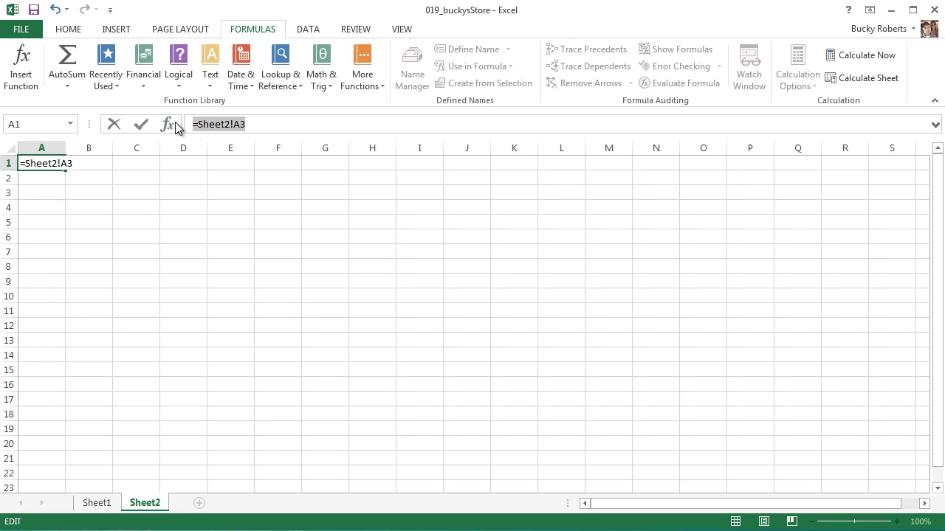
pyautogui.write('=')
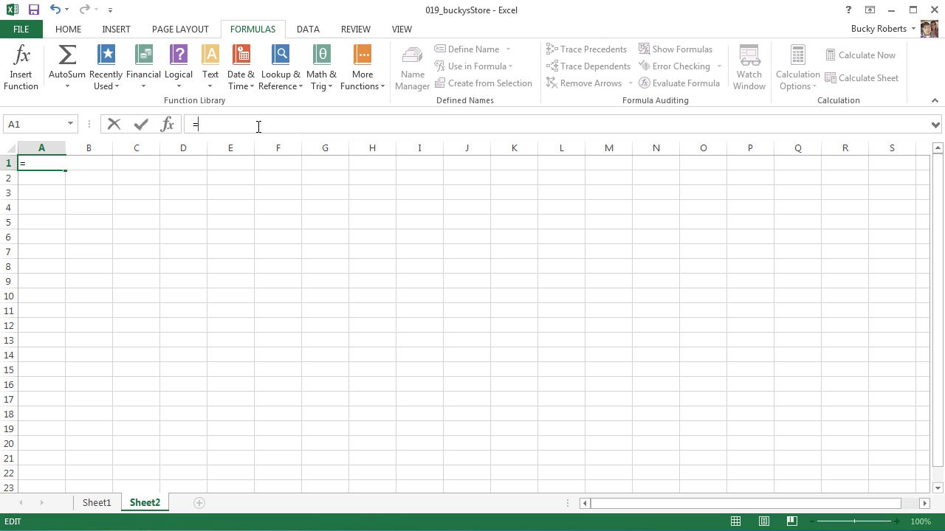
pyautogui.write('Sheet1')
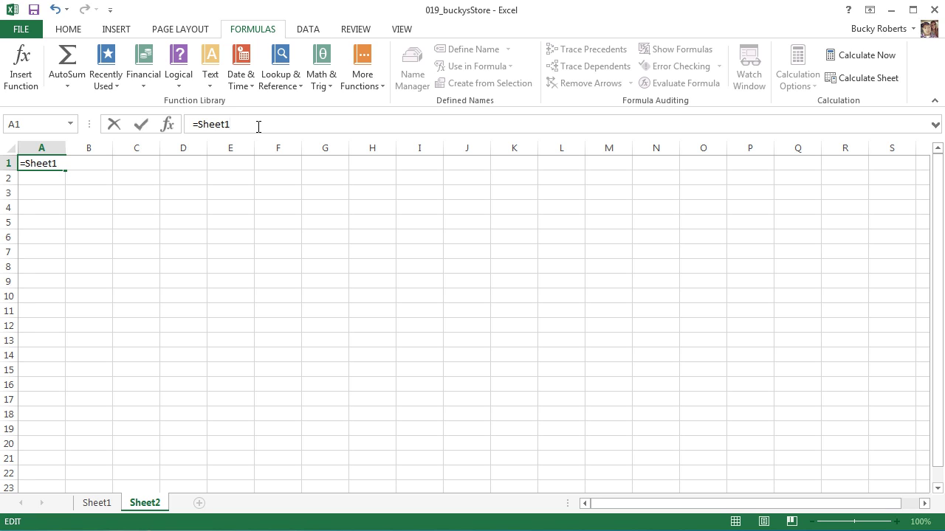
pyautogui.write('!')
pyautogui.write('A3')
pyautogui.moveTo(197, 123); pyautogui.dragTo(244, 124)
pyautogui.click(246, 124)
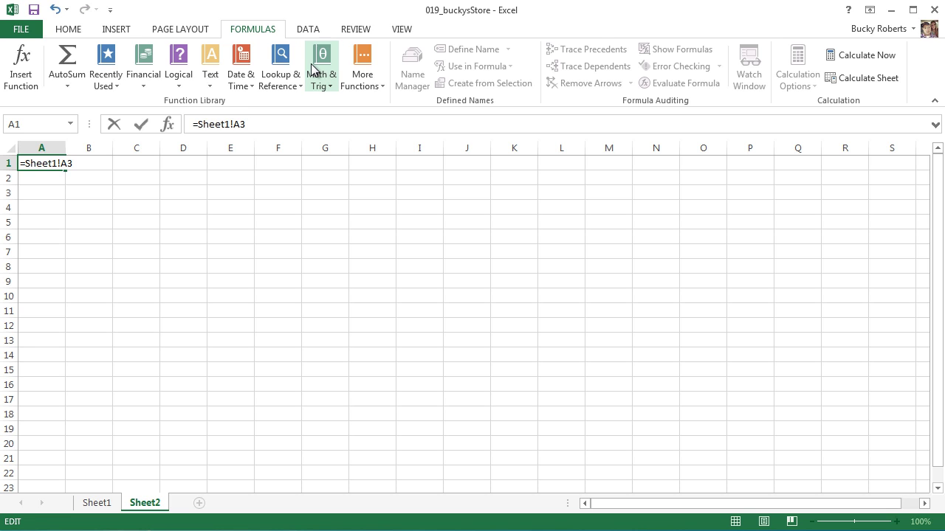
pyautogui.press('Return')
# Widen column A to fit Bread gloves and change A1 to =Sheet1!A3 + 10
pyautogui.moveTo(66, 148); pyautogui.dragTo(84, 173)
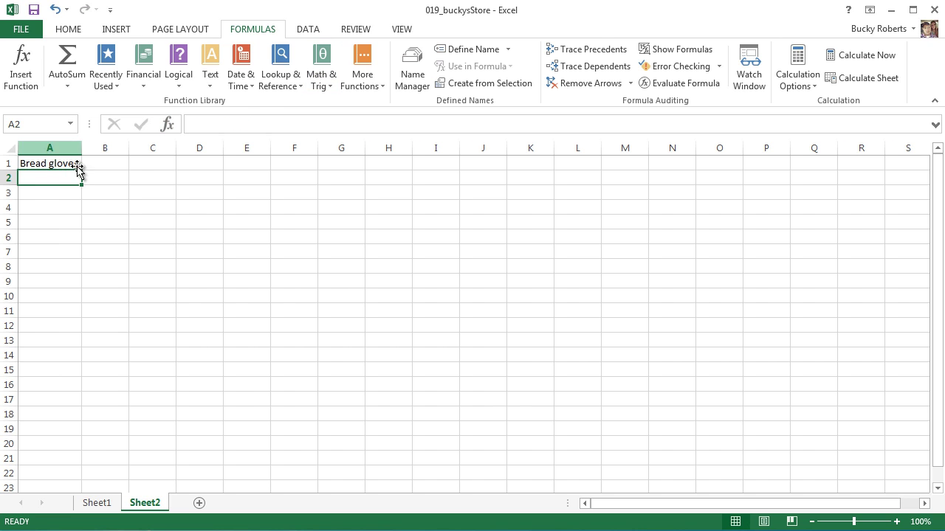
pyautogui.click(69, 162)
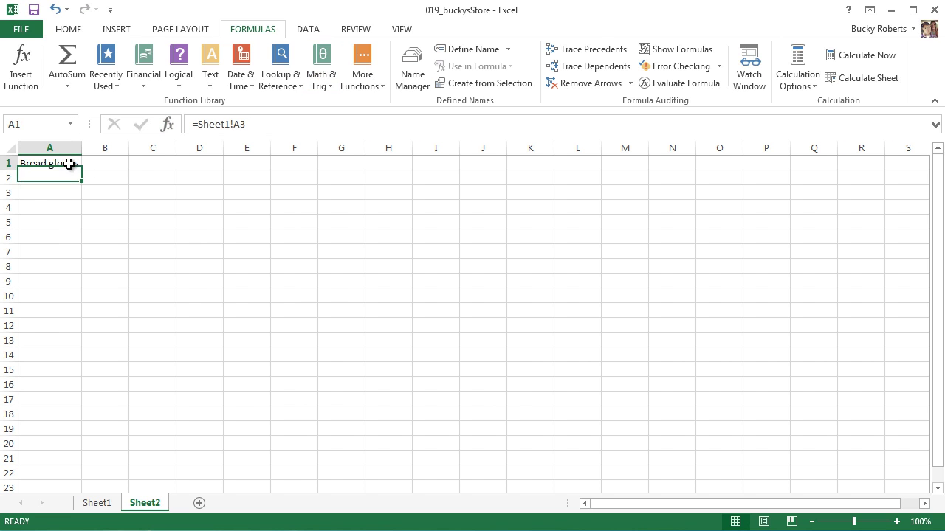
pyautogui.moveTo(197, 124); pyautogui.dragTo(236, 124)
pyautogui.click(233, 124)
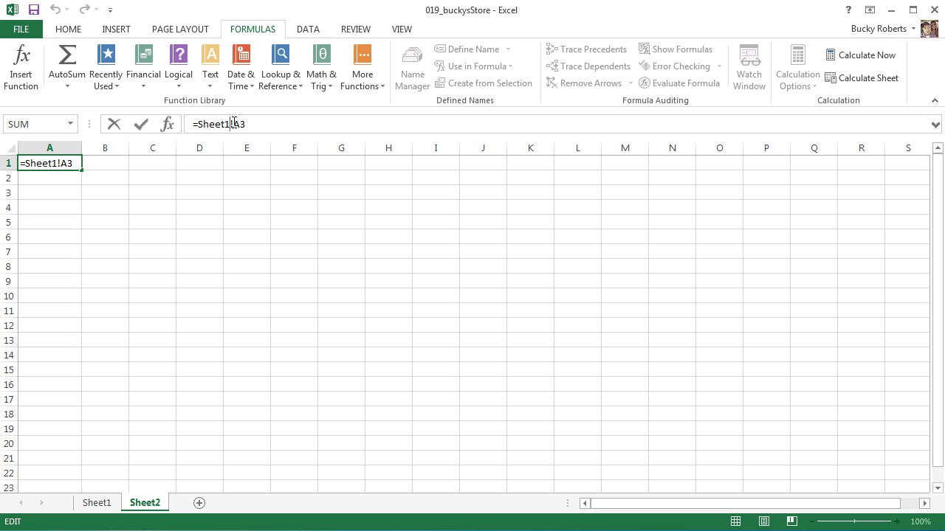
pyautogui.moveTo(234, 124); pyautogui.dragTo(248, 124)
pyautogui.click(260, 124)
pyautogui.write('+ ')
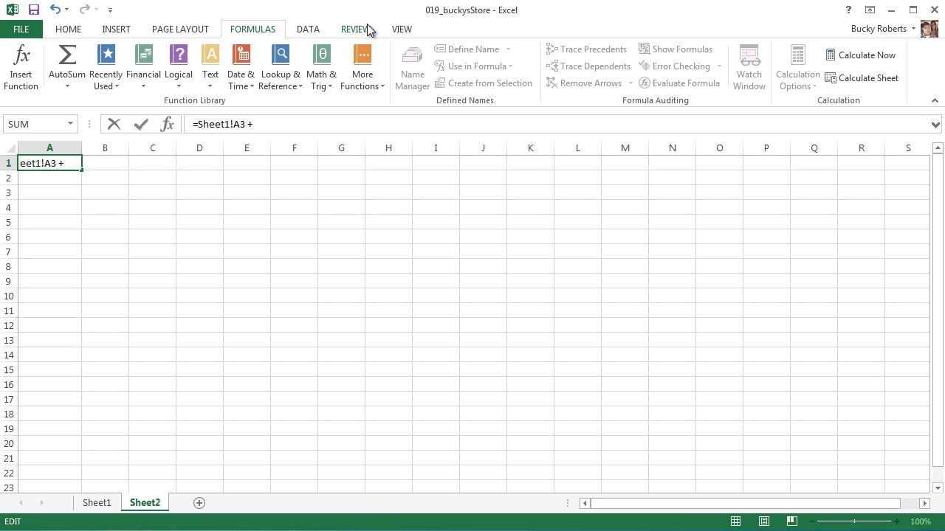
pyautogui.write('10')
pyautogui.press('Return')
# Delete the #VALUE! formula from cell A1
pyautogui.click(50, 163)
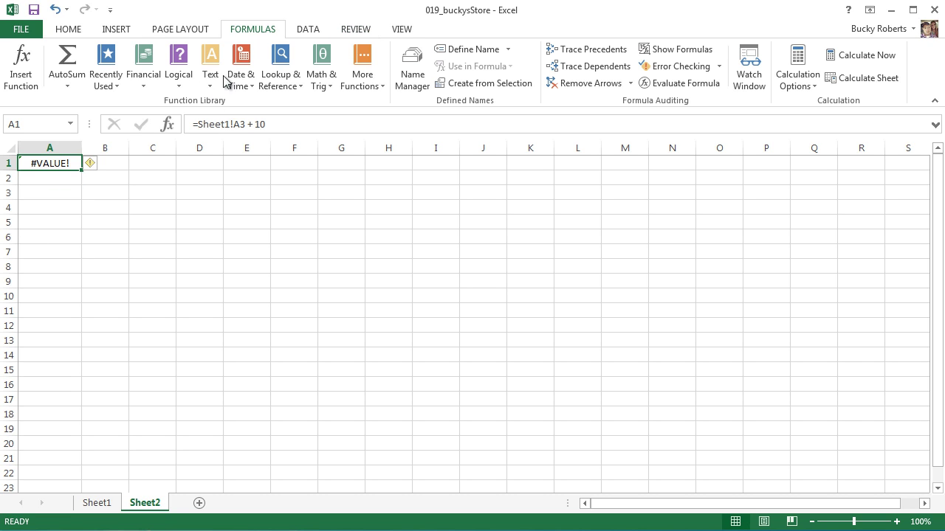
pyautogui.doubleClick(211, 125)
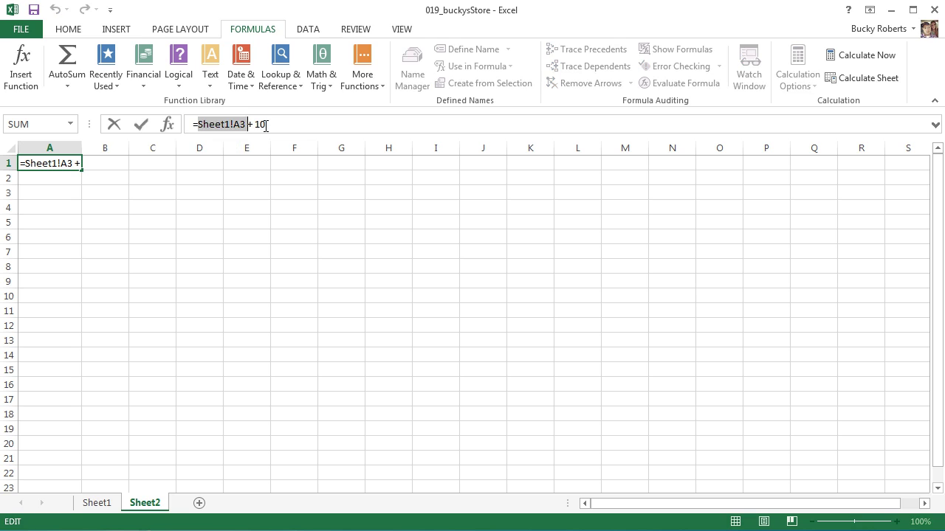
pyautogui.tripleClick(214, 126)
pyautogui.moveTo(288, 124); pyautogui.dragTo(114, 125)
pyautogui.press('Delete')
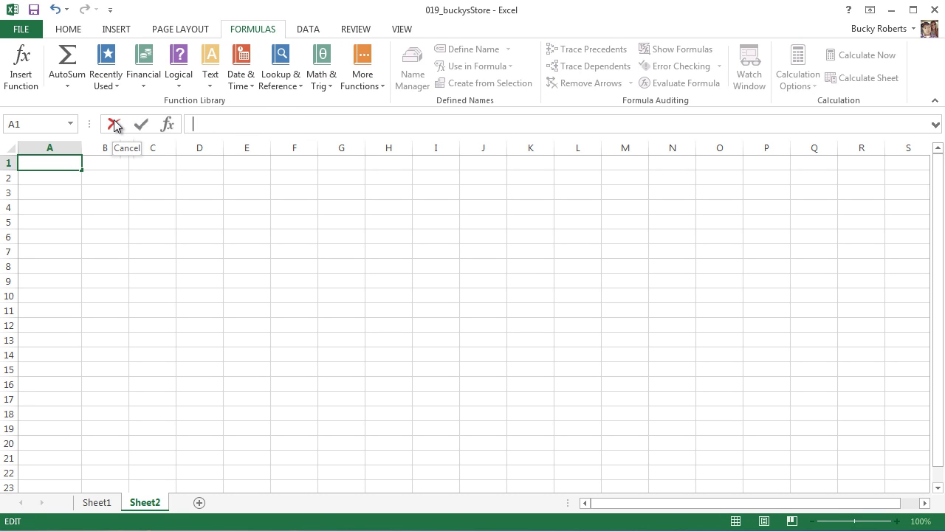
# Return to Sheet1 and select E3 to view its =C3*$B$17 tax formula
pyautogui.click(111, 504)
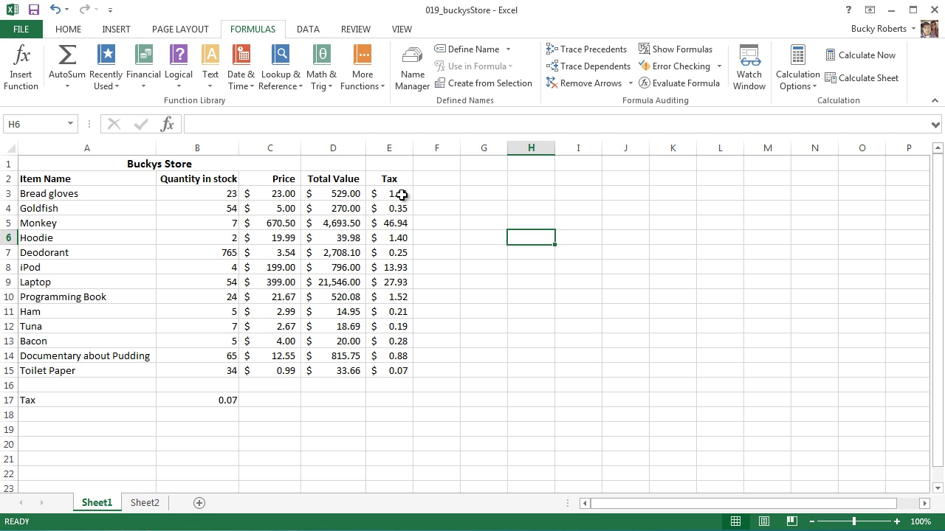
pyautogui.click(402, 194)
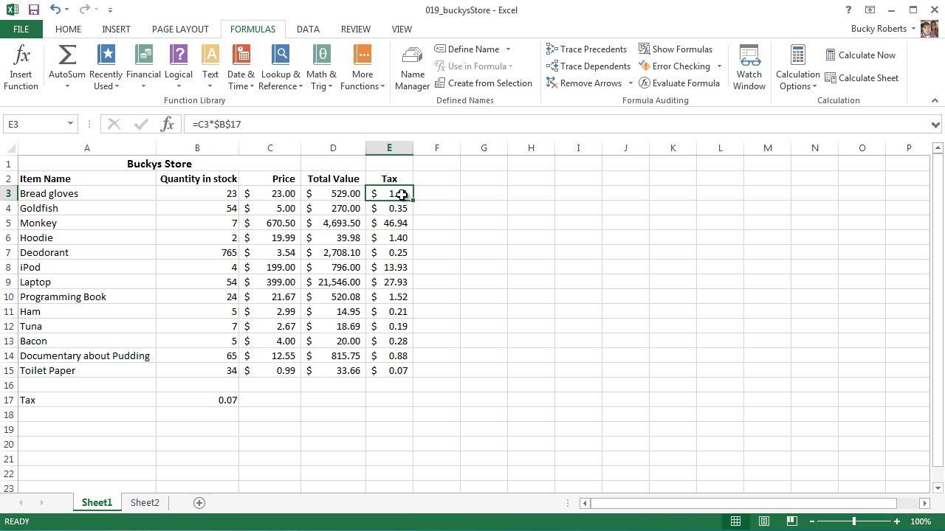